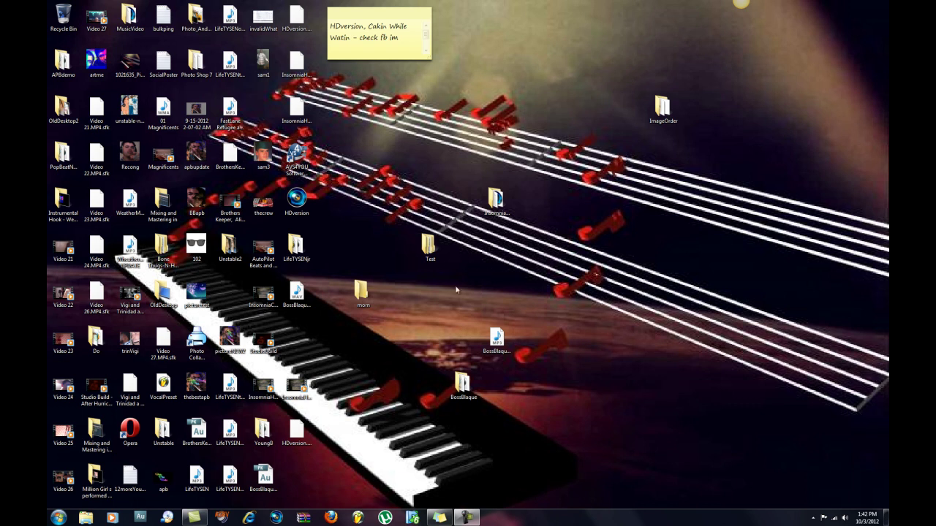
double_click(429, 246)
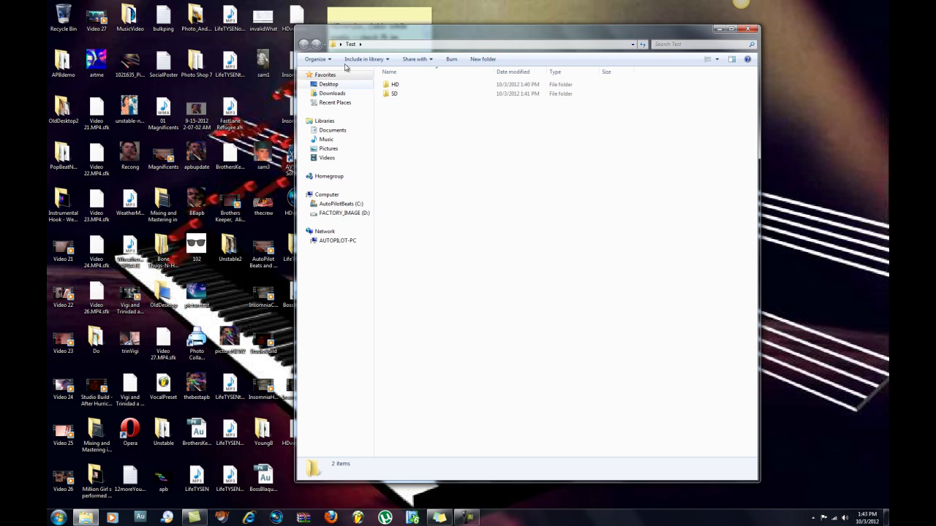
left_click_drag(371, 34, 467, 36)
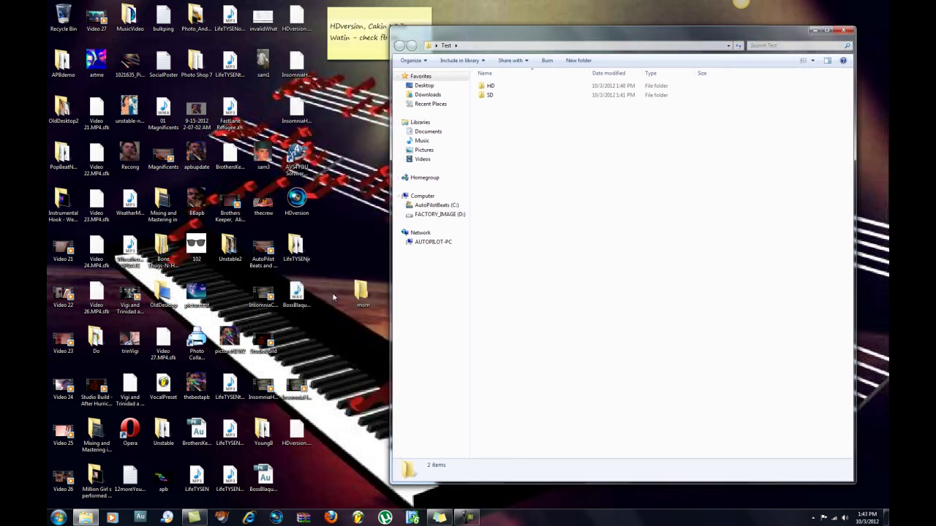
left_click(846, 33)
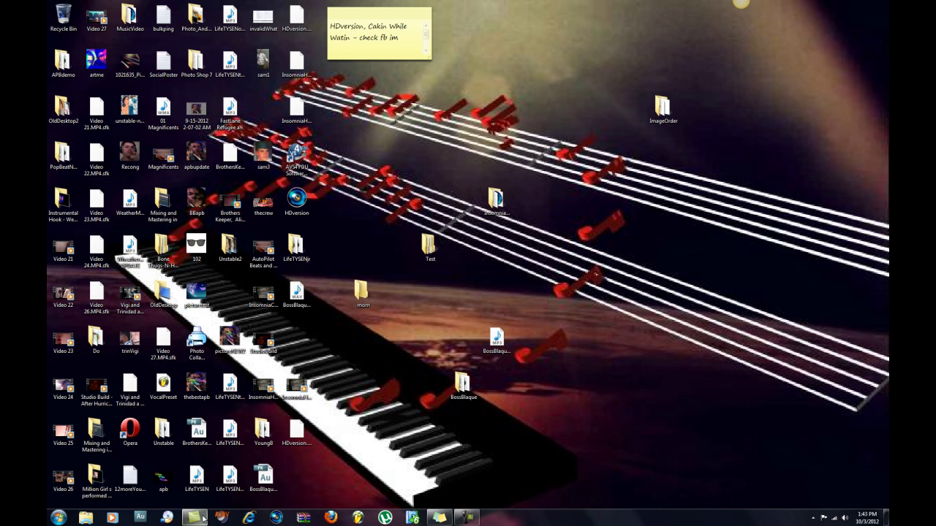
Open the HD folder inside the desktop's Test folder and select the HDversion video.
double_click(430, 249)
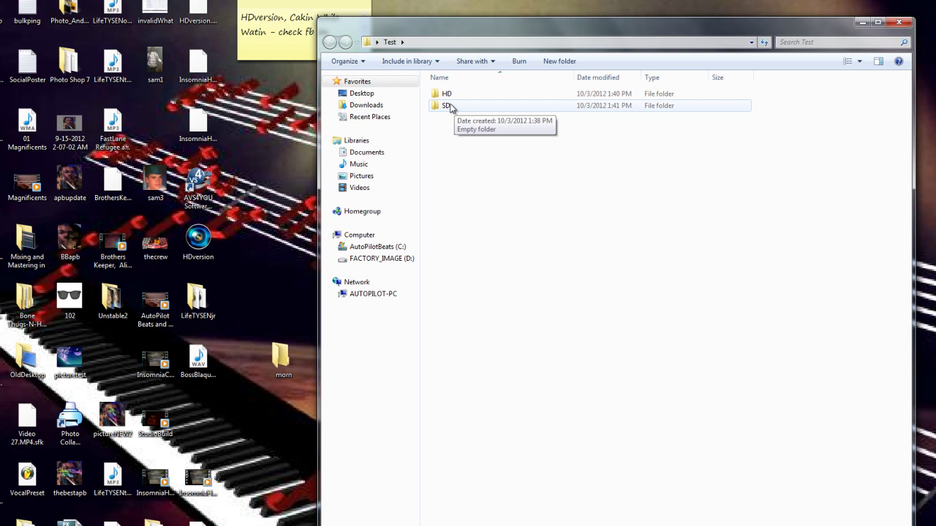
double_click(447, 95)
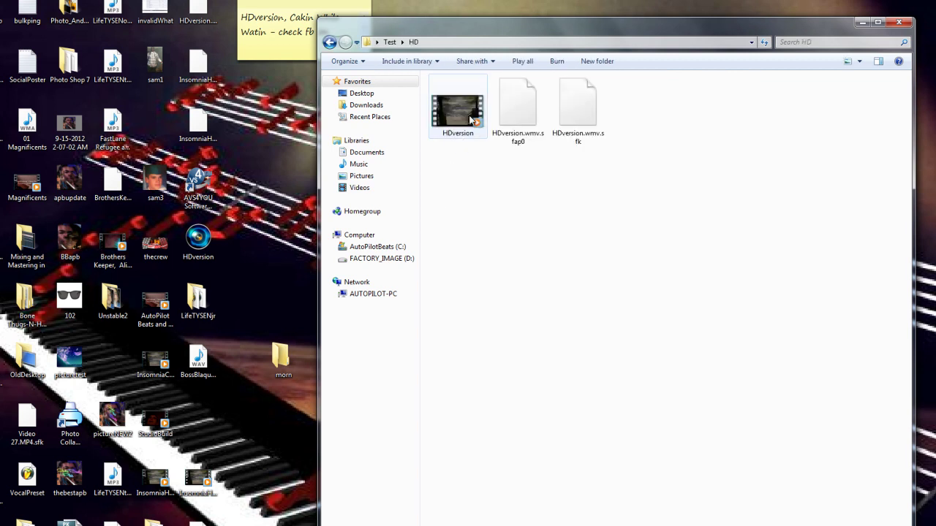
left_click(459, 129)
left_click(484, 207)
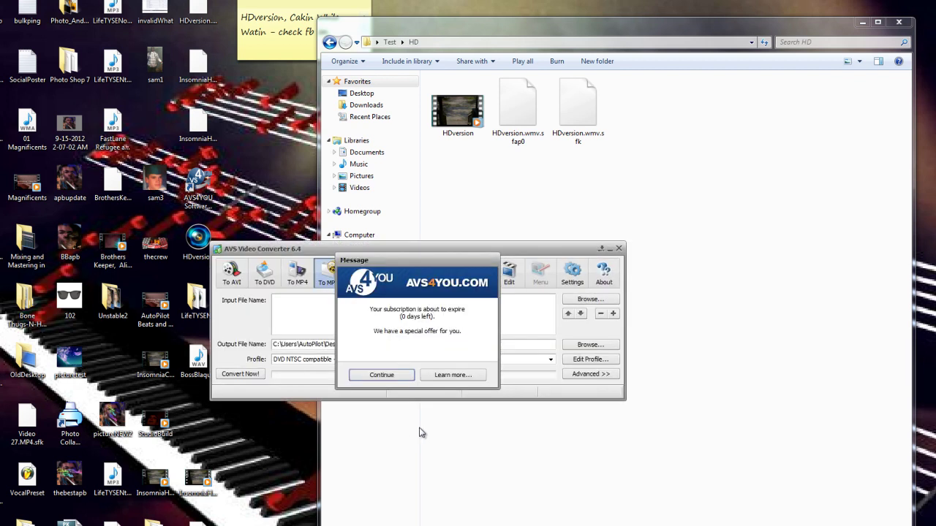
Switch to AVS Video Converter, dismiss its subscription notice, and load HDversion.wmv from the HD folder as the input file.
left_click(400, 377)
left_click_drag(426, 252, 120, 161)
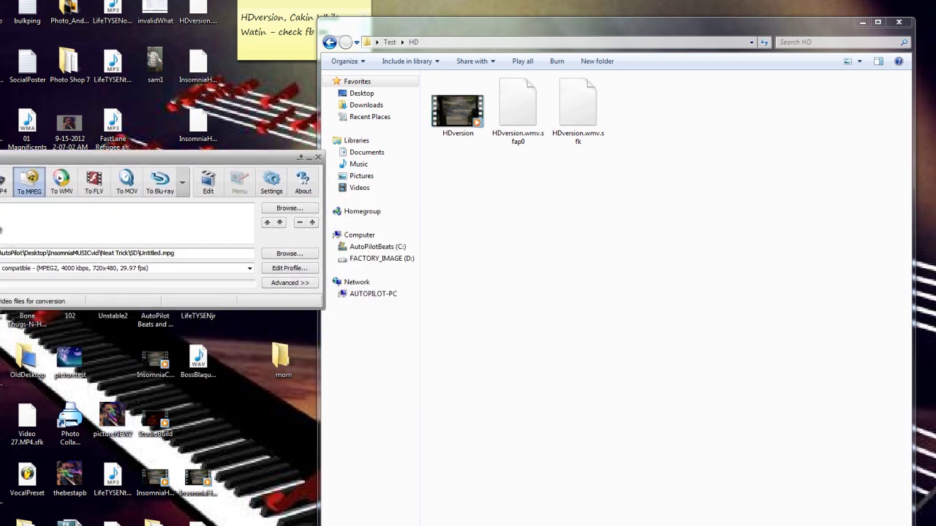
left_click_drag(26, 157, 100, 144)
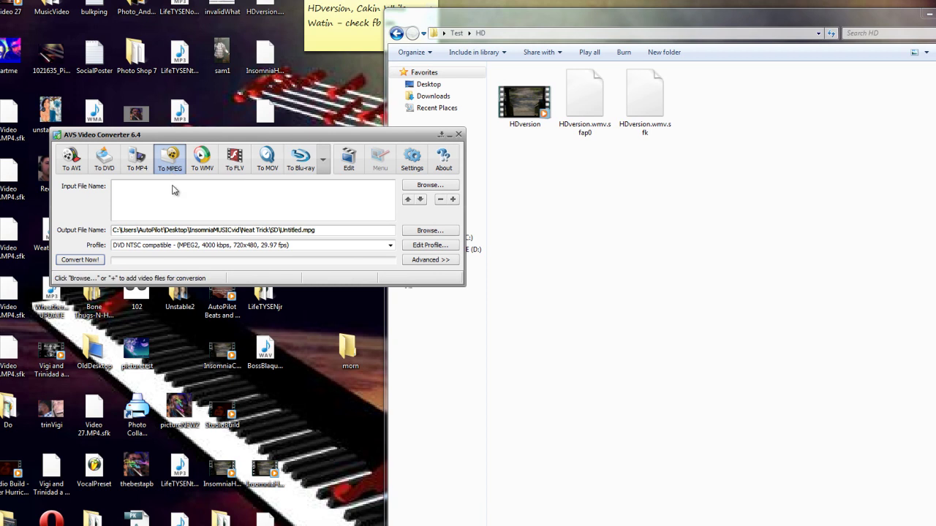
left_click_drag(524, 110, 132, 206)
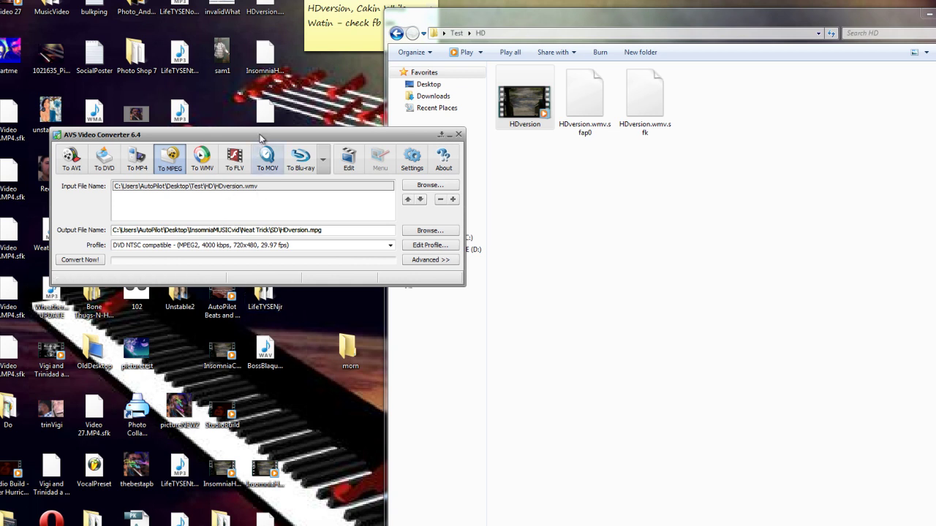
Set the converter's output location to the SD folder inside the desktop's Test folder.
left_click_drag(264, 135, 181, 146)
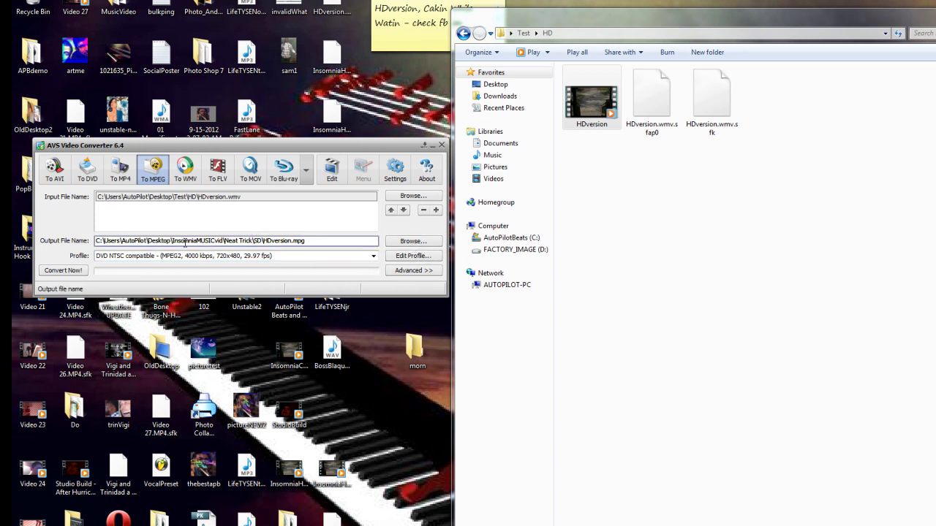
left_click(413, 242)
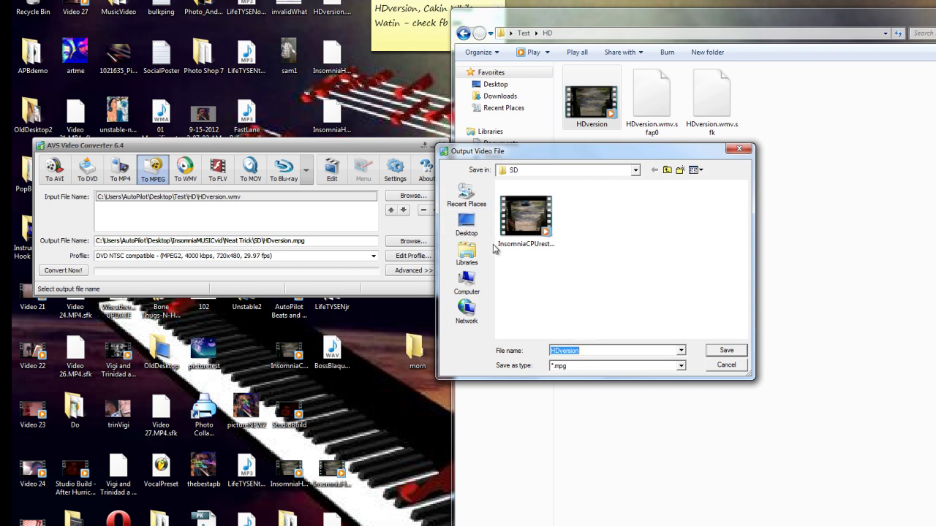
left_click(466, 223)
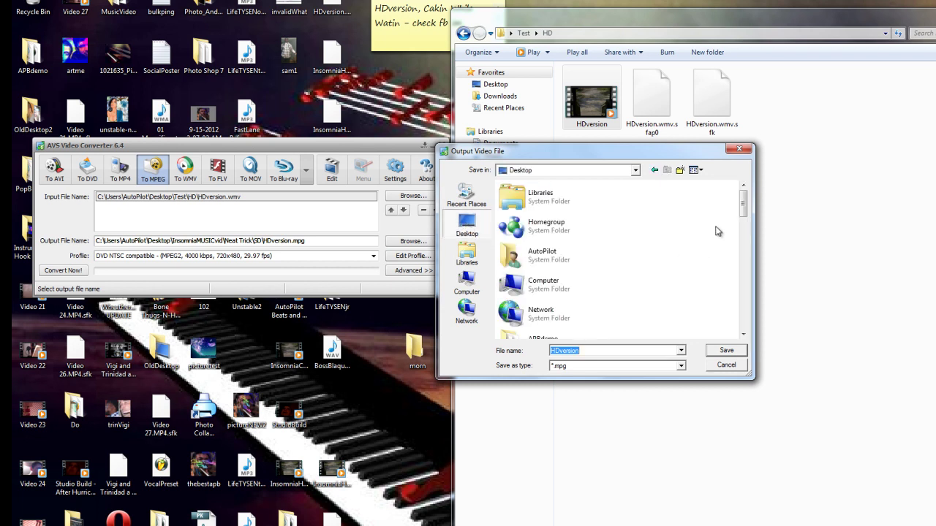
left_click_drag(745, 208, 749, 309)
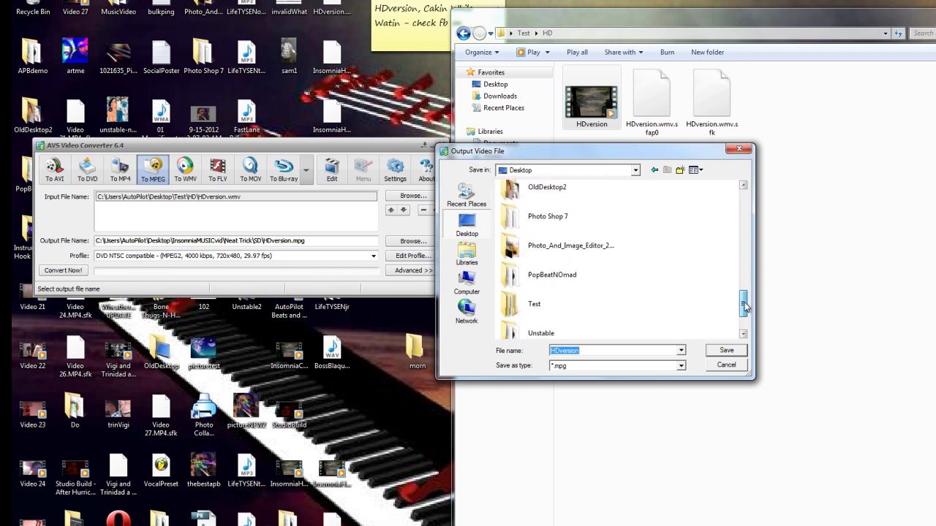
double_click(522, 313)
left_click(509, 211)
double_click(509, 211)
Name the output video SDversion and save it as the .mpg output file.
double_click(558, 350)
left_click(581, 346)
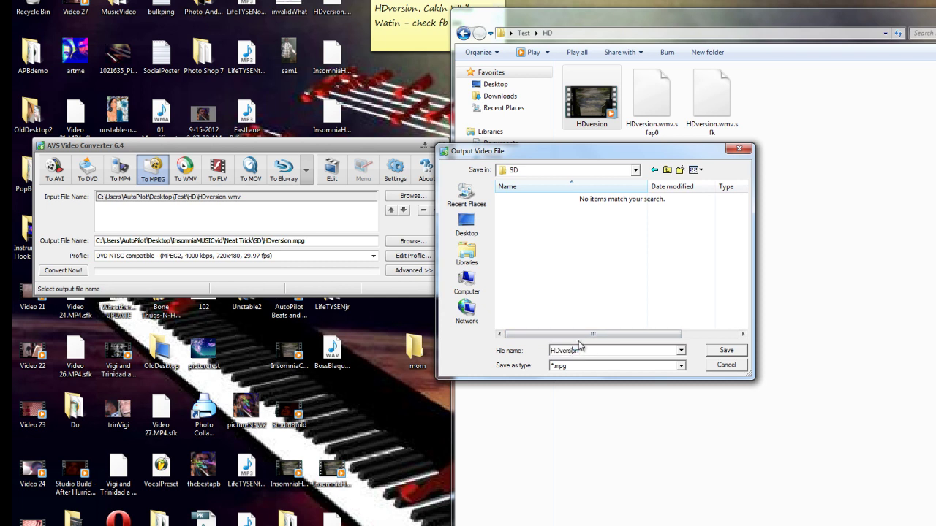
key("Home")
key("Delete")
type("S")
left_click(734, 351)
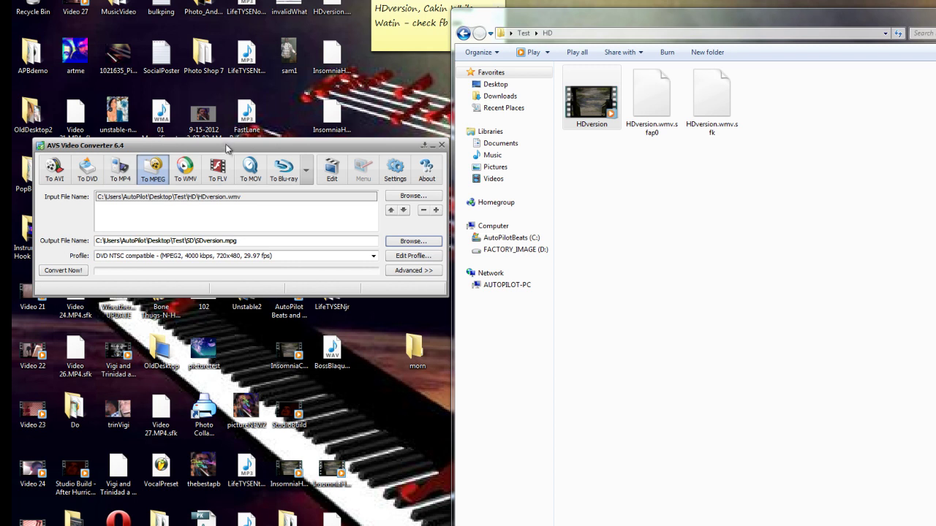
Convert HDversion.wmv to MPEG with the DVD NTSC compatible profile and close the completion message.
left_click_drag(224, 146, 264, 142)
left_click(116, 267)
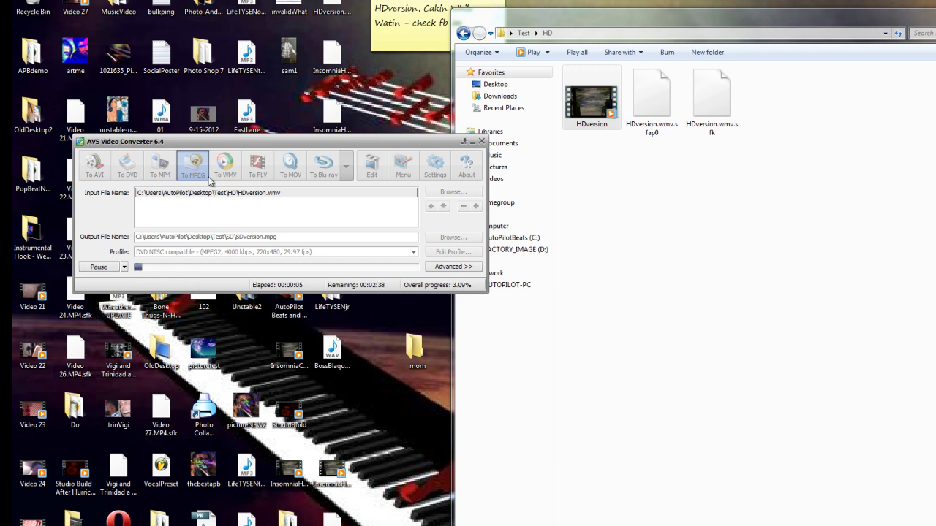
left_click_drag(239, 146, 349, 146)
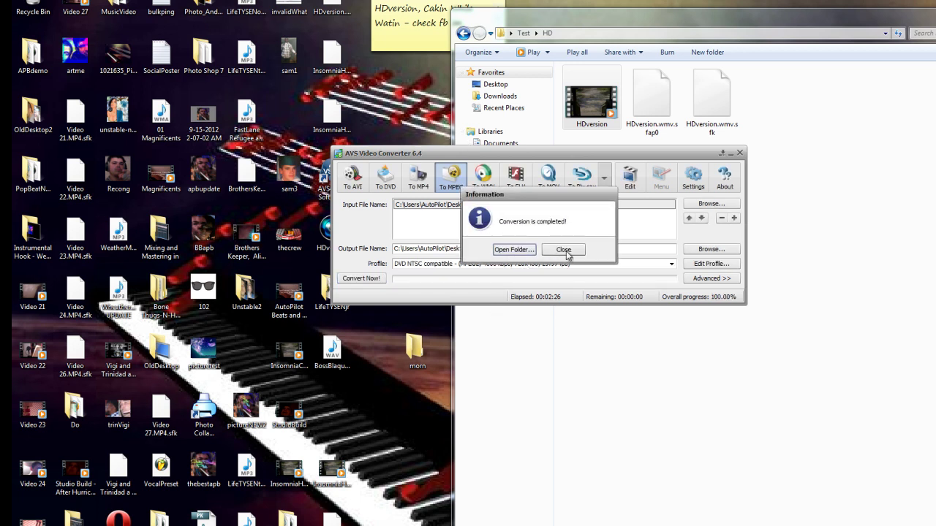
left_click(564, 251)
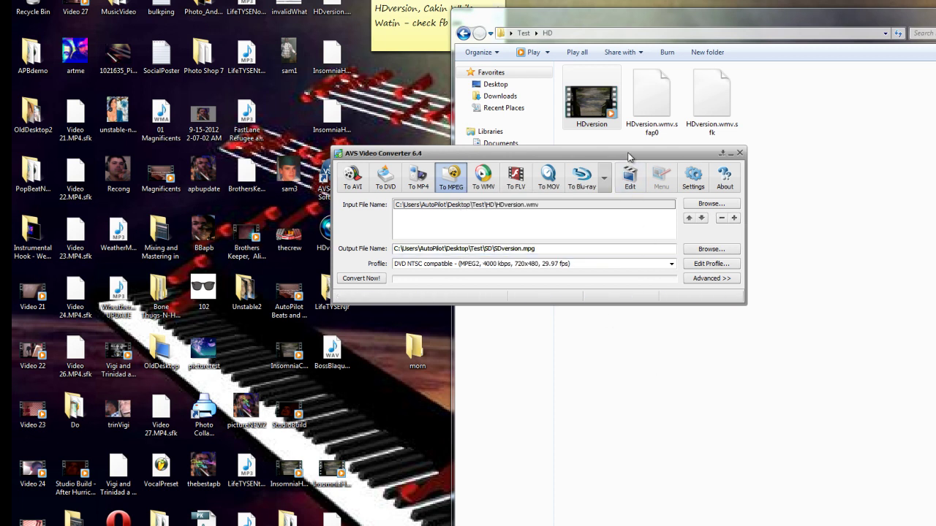
Open the SD folder in File Explorer and check the file details of the converted SDversion video.
left_click_drag(629, 158, 676, 254)
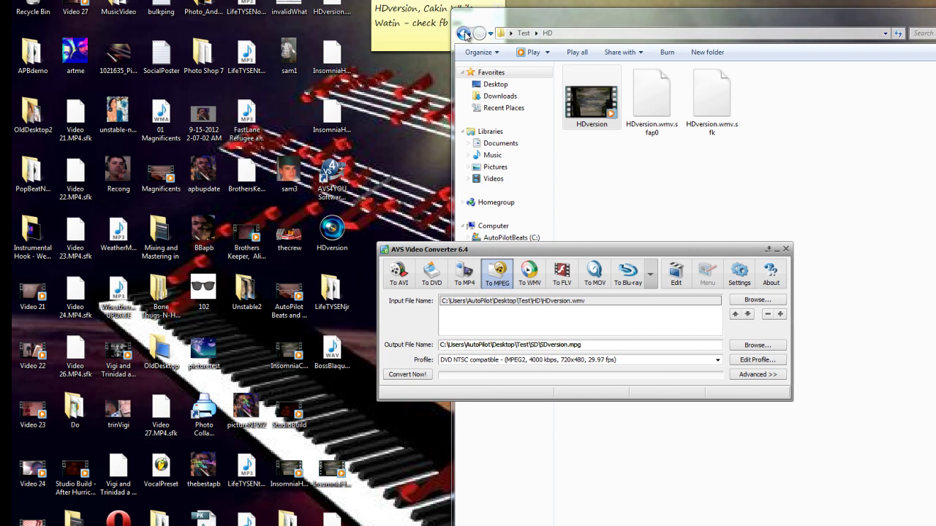
left_click(463, 33)
double_click(589, 96)
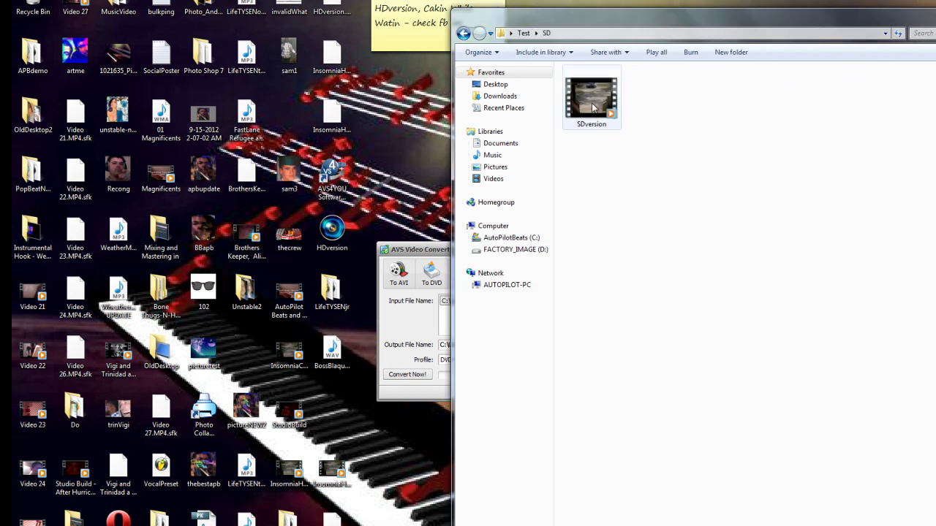
left_click(593, 107)
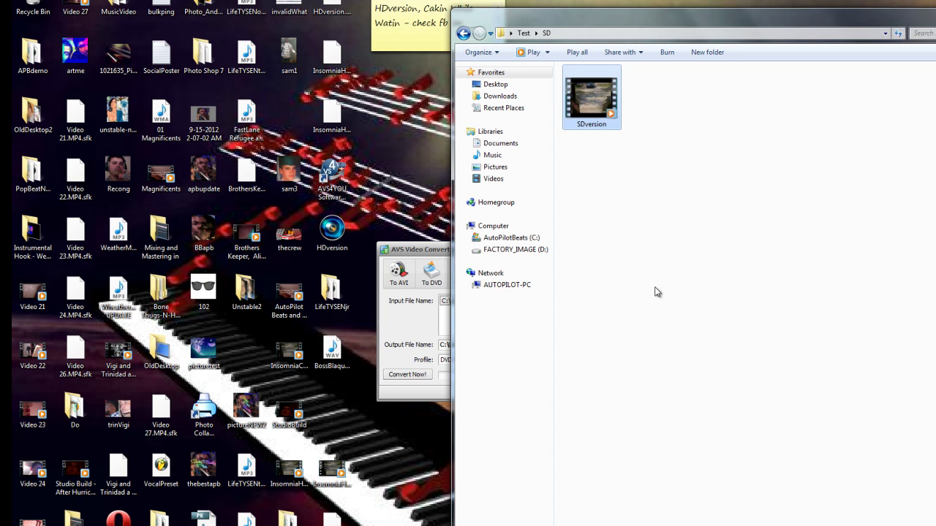
left_click_drag(687, 525, 687, 364)
left_click_drag(632, 13, 500, 70)
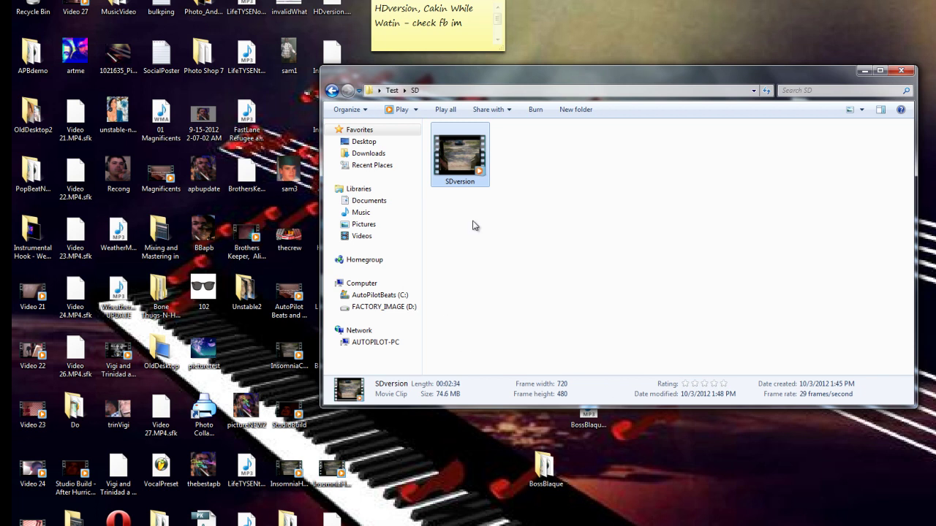
Check the HDversion file details in the HD folder for comparison and return to the Test folder.
left_click(332, 90)
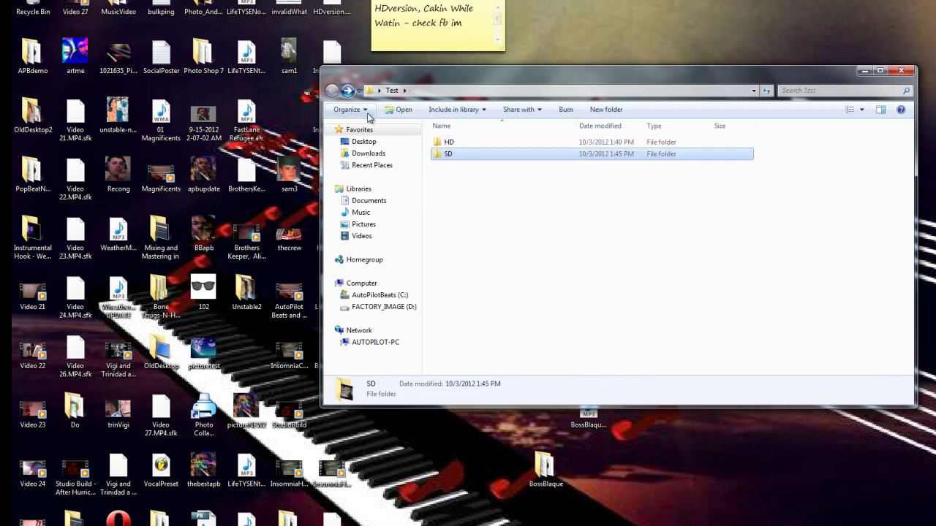
double_click(445, 142)
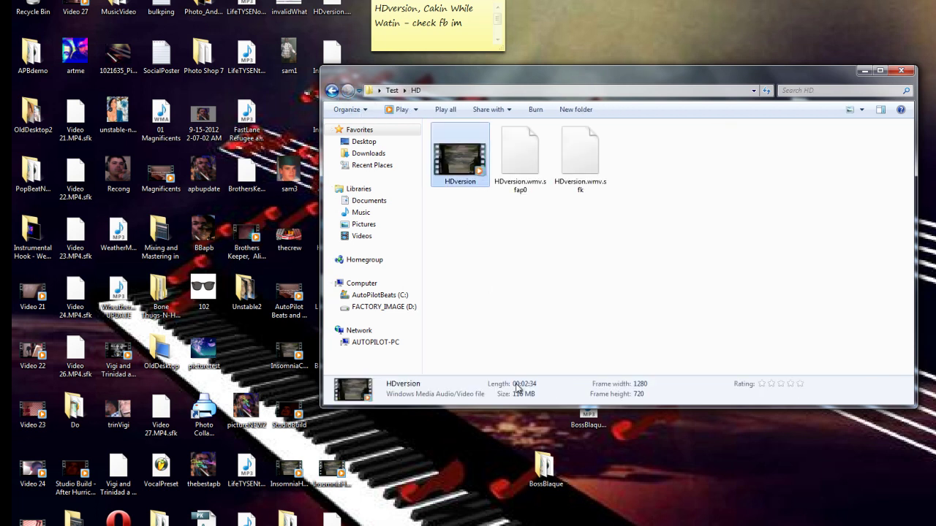
left_click_drag(443, 78, 559, 76)
left_click(449, 88)
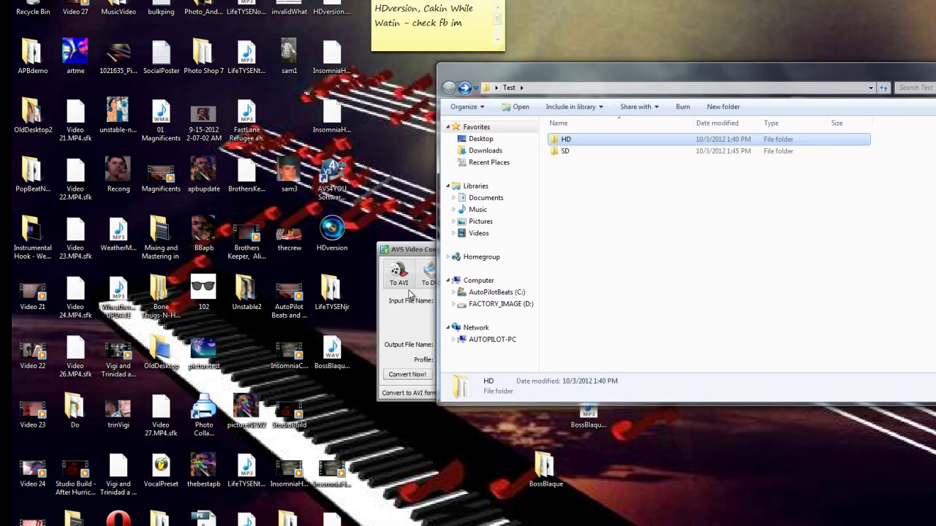
Close AVS Video Converter and open the SD folder inside the Test folder.
left_click_drag(411, 252, 300, 247)
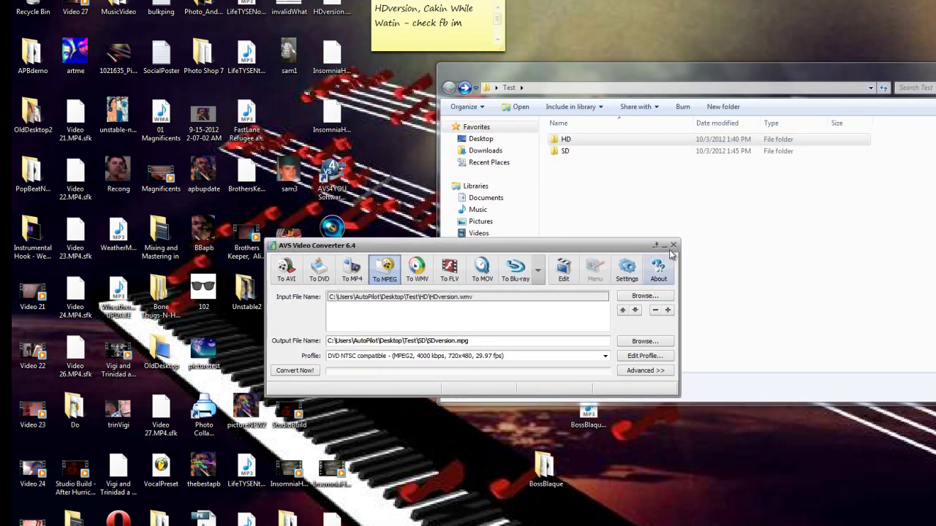
left_click(673, 246)
left_click_drag(609, 70, 394, 46)
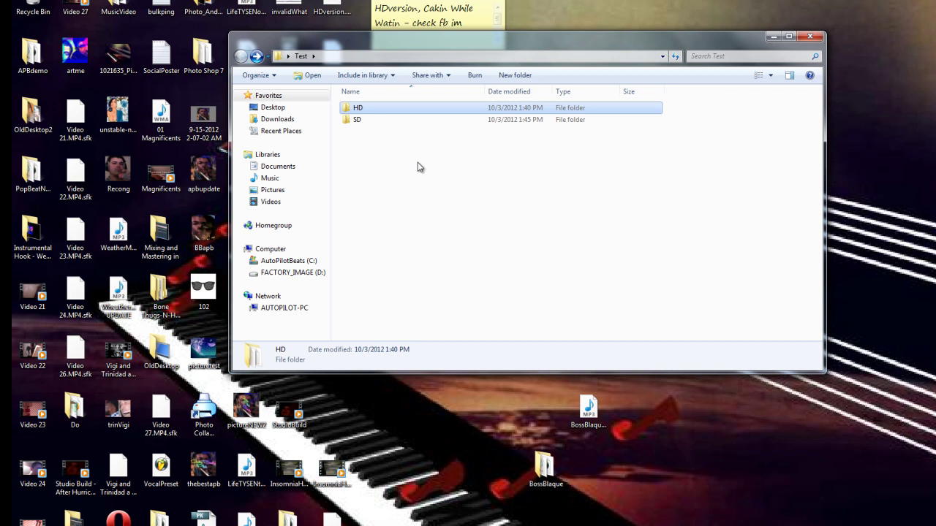
left_click_drag(491, 49, 513, 179)
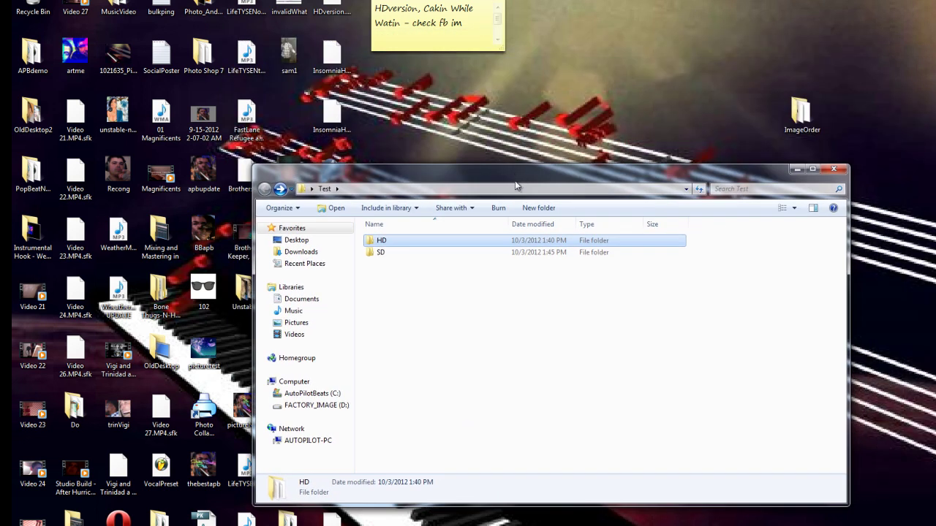
double_click(384, 254)
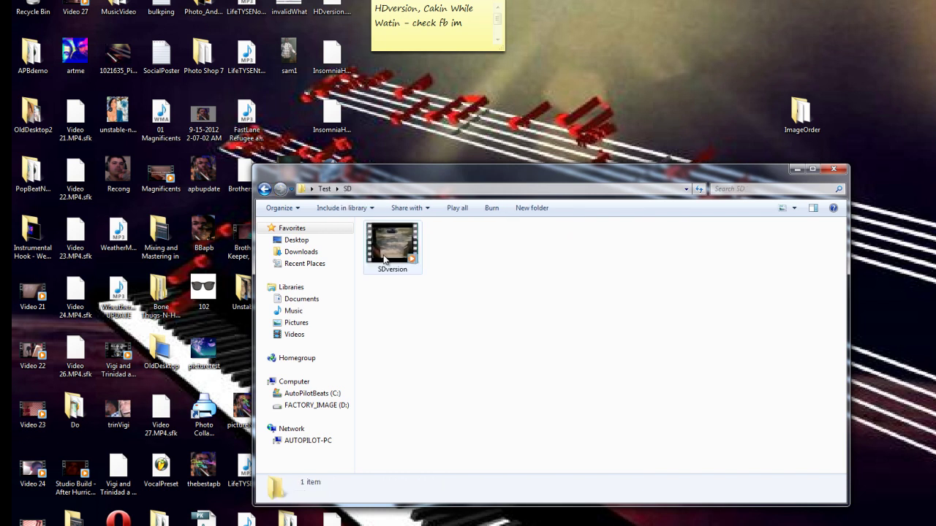
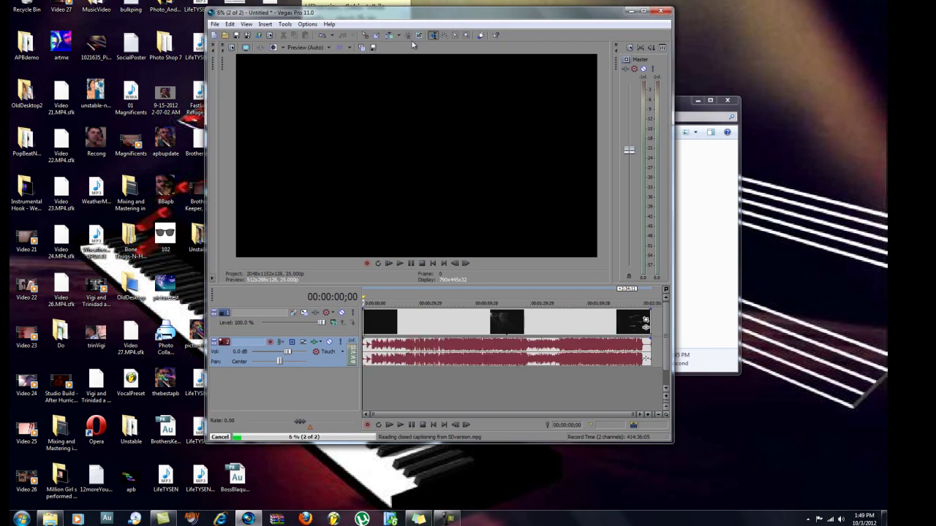
Switch to Vegas Pro 11.0, maximize its window, and lower the audio track's volume to -Inf.
left_click(643, 10)
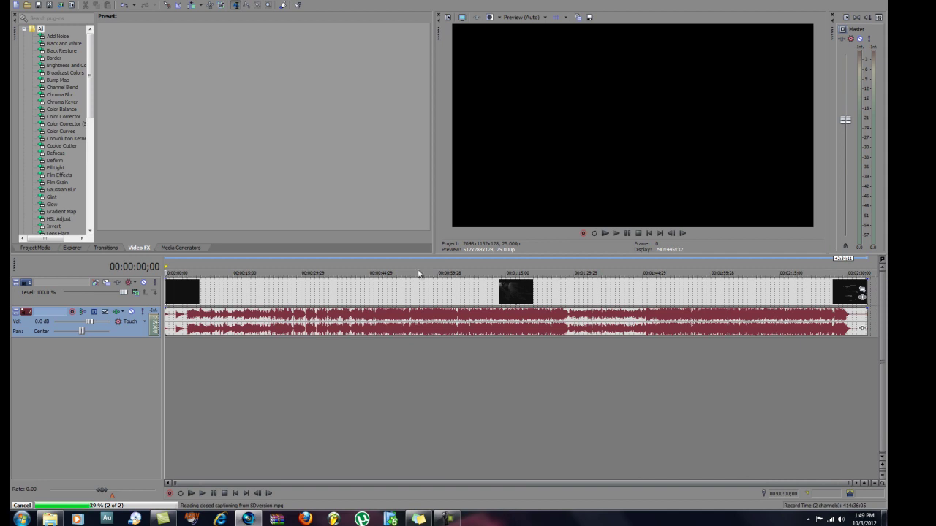
left_click(219, 295)
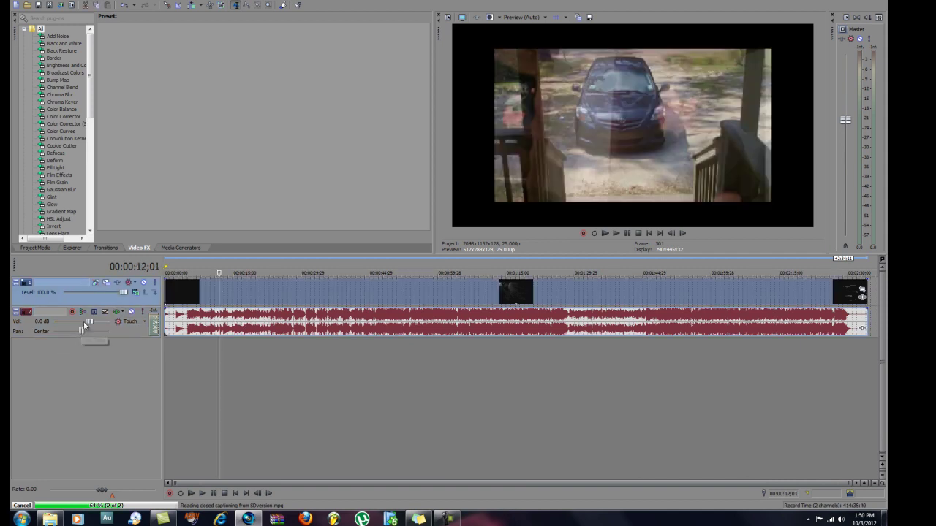
left_click_drag(89, 322, 37, 327)
Split the clip with its audio at 00:00:12;01, overlap the second part onto the first as a crossfade, and preview it.
left_click(220, 291)
key("s")
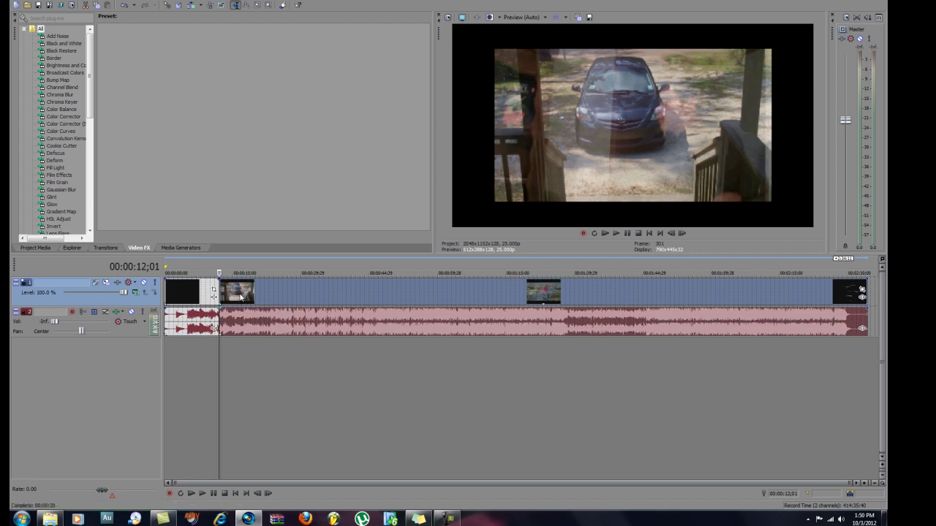
left_click_drag(246, 298, 224, 296)
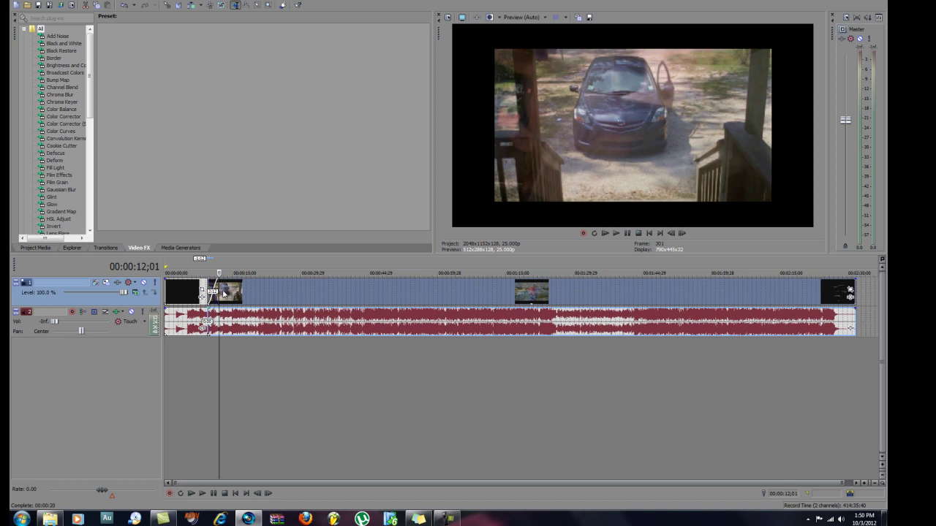
key("space")
key("space")
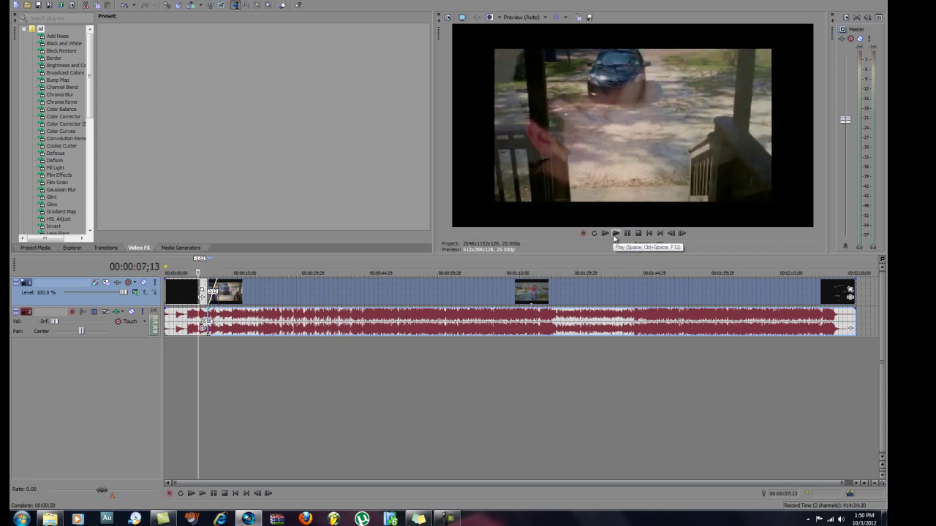
Play back the crossfade section repeatedly to check how smoothly the SD clip previews.
left_click(612, 235)
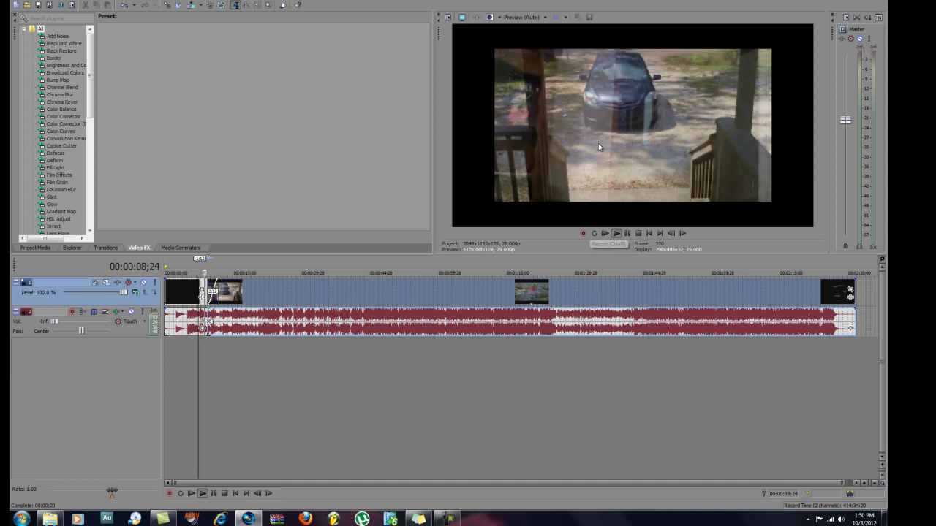
left_click(627, 233)
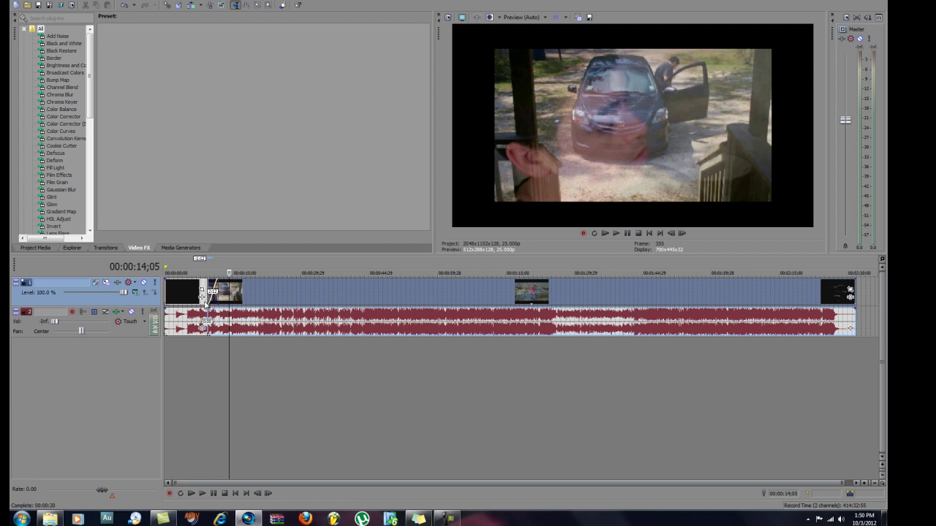
key("space")
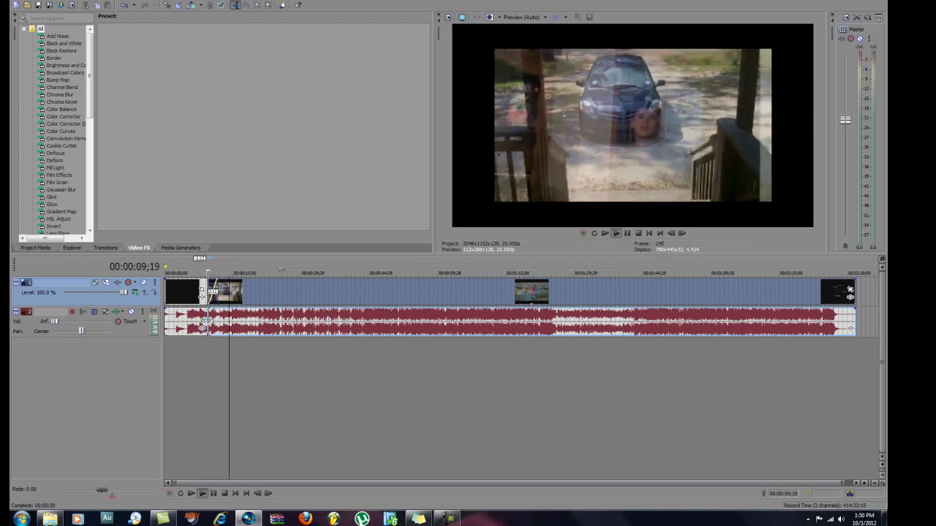
key("Return")
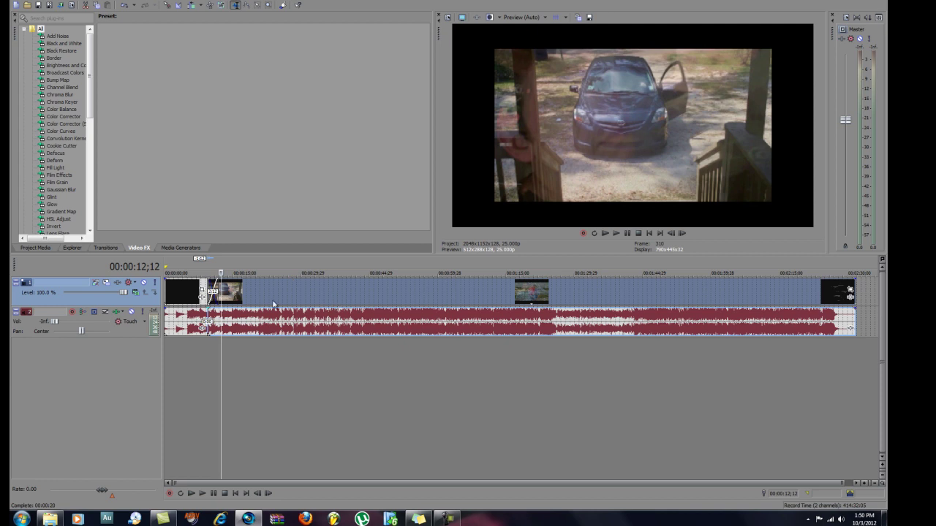
Show the Broadcast Colors effect presets and replay the crossfade section.
left_click(60, 73)
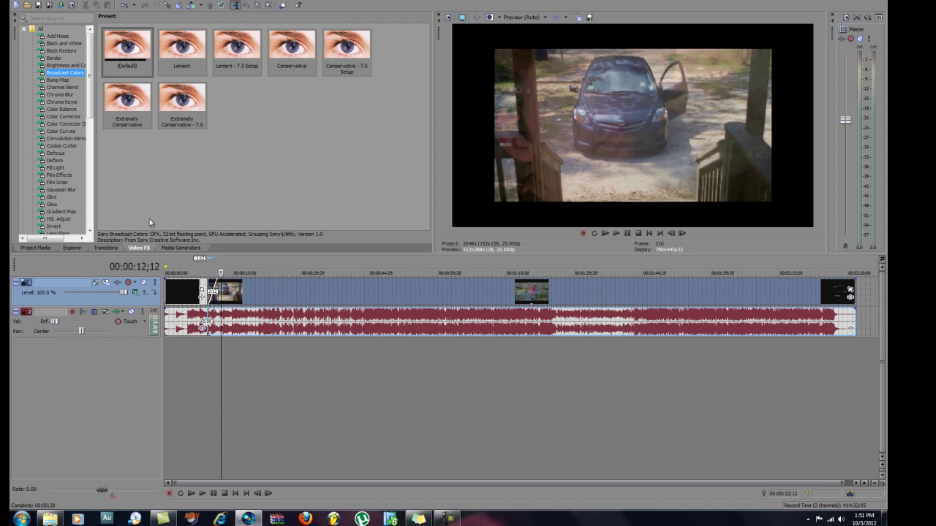
key("Down")
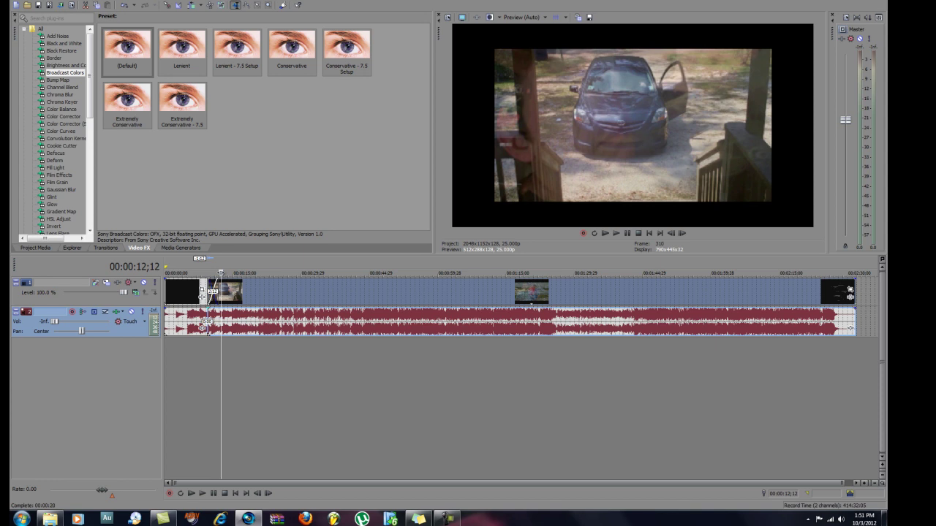
key("space")
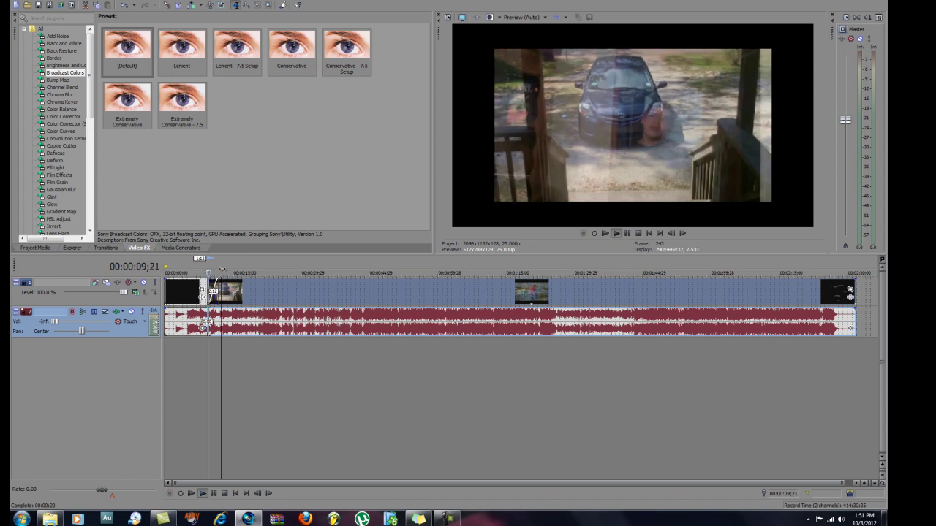
key("space")
Save the project as SD in the SD folder inside the desktop's Test folder.
left_click(12, 3)
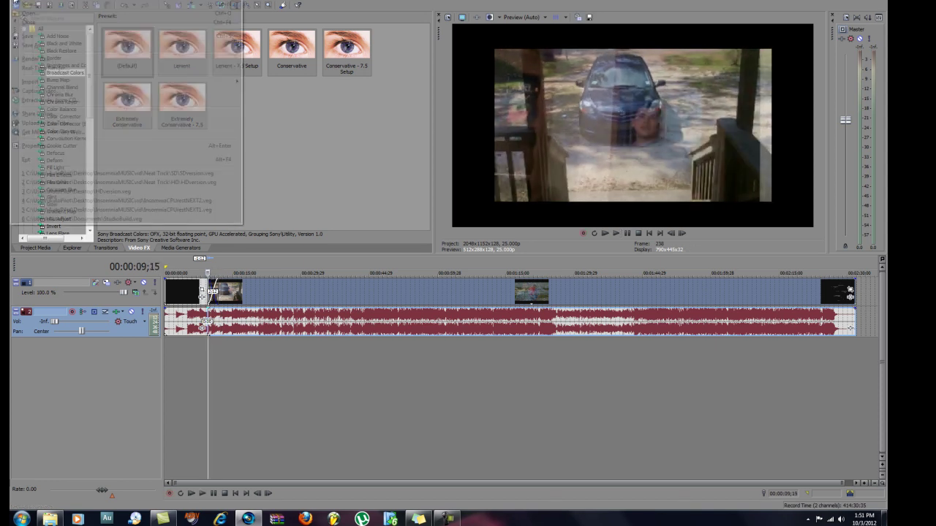
left_click(32, 47)
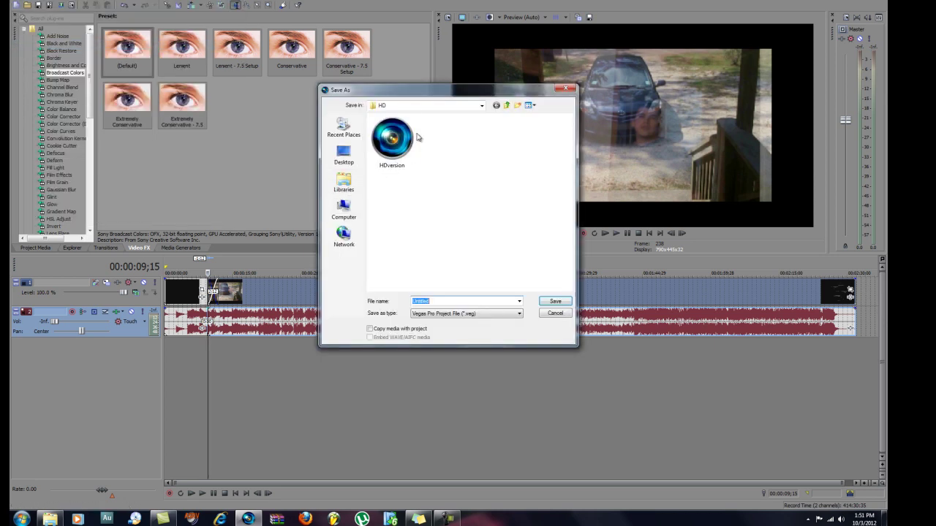
left_click(344, 155)
left_click_drag(570, 144, 574, 247)
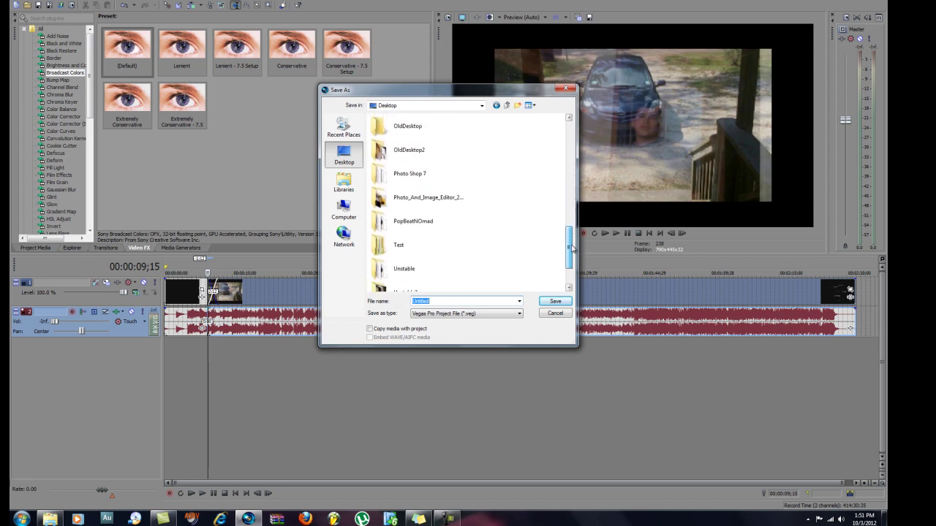
double_click(378, 249)
double_click(381, 137)
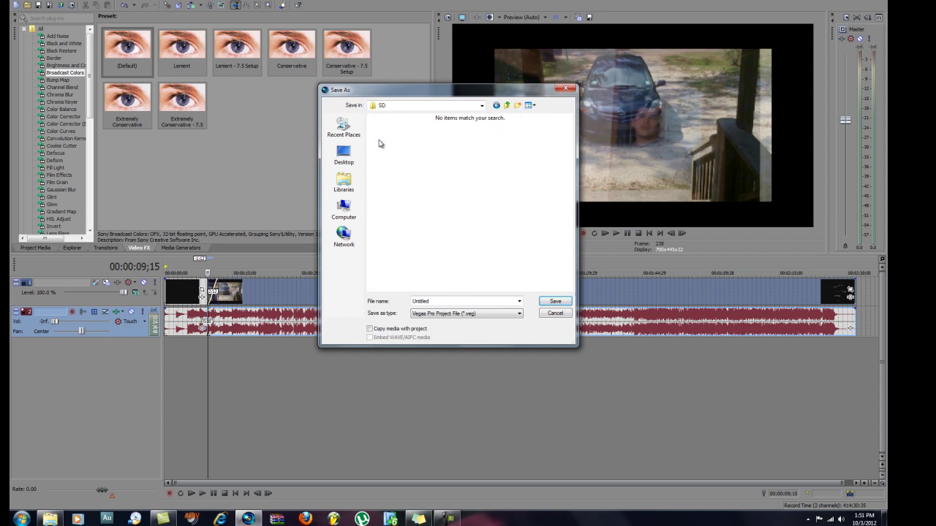
double_click(434, 300)
type("S")
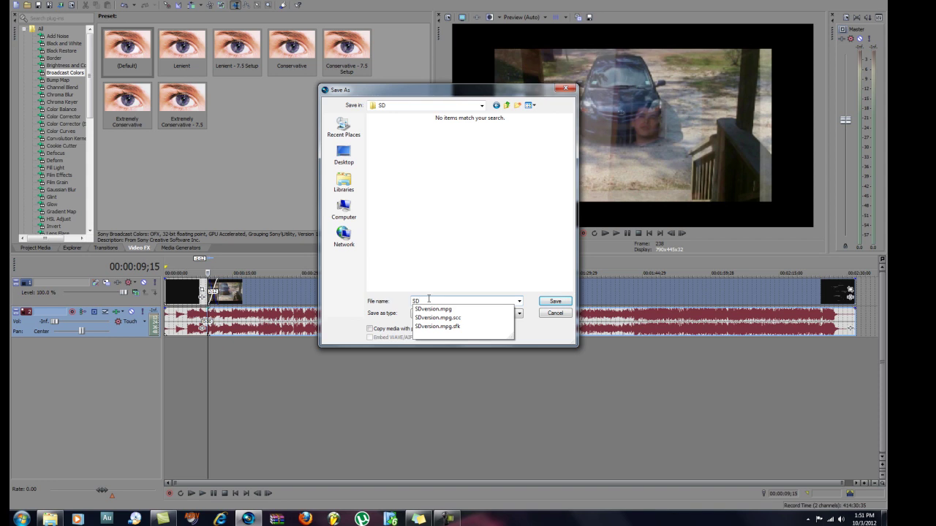
type("D")
key("Return")
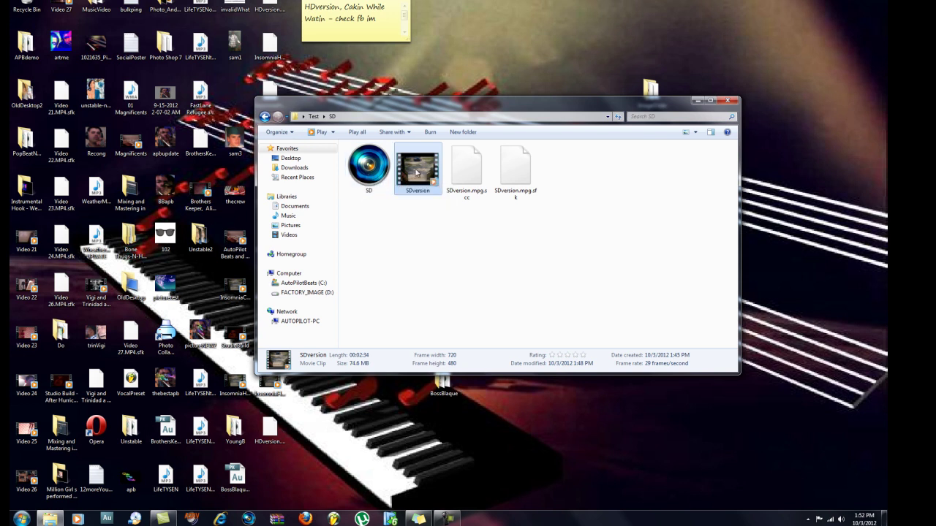
Move the SDversion video out of the SD folder onto the desktop.
left_click_drag(418, 171, 421, 180)
left_click_drag(417, 180, 444, 56)
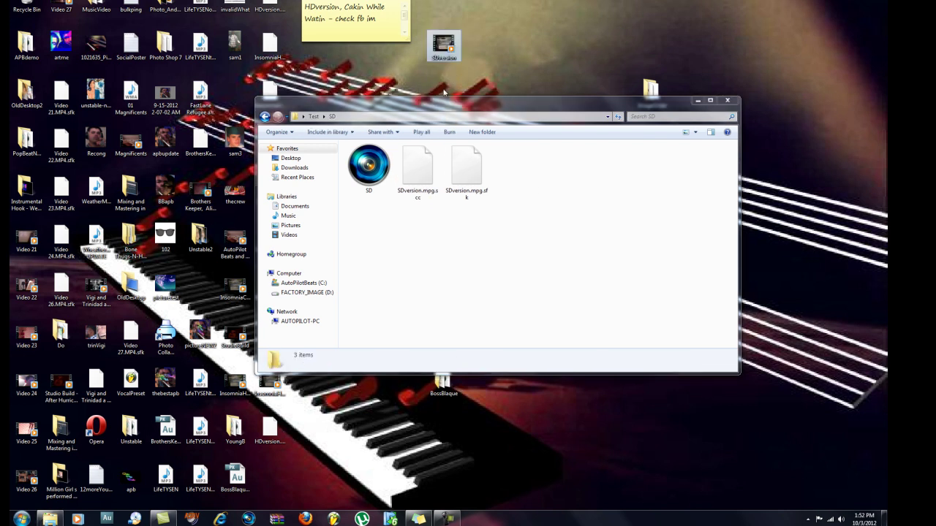
left_click_drag(453, 110, 447, 122)
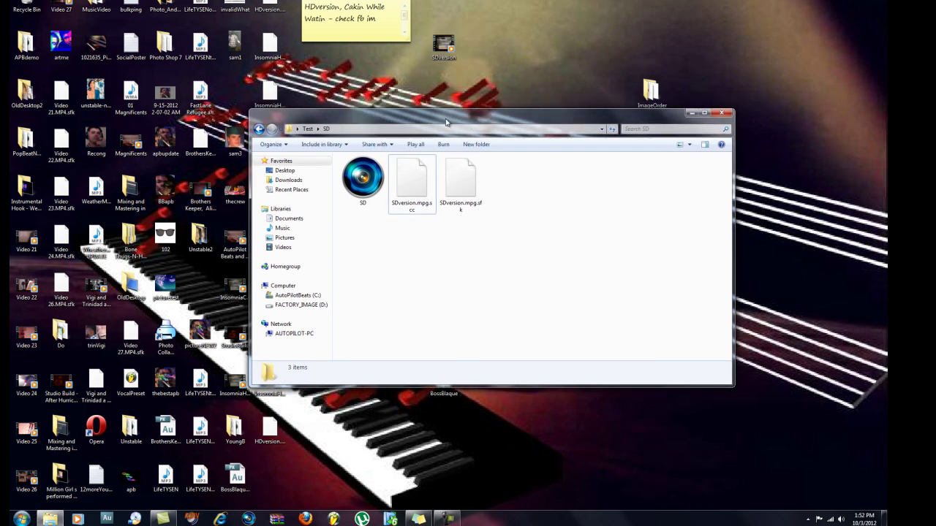
Open the SD project file and choose to specify a new location or replacement file for the missing SDversion.mpg.
double_click(364, 189)
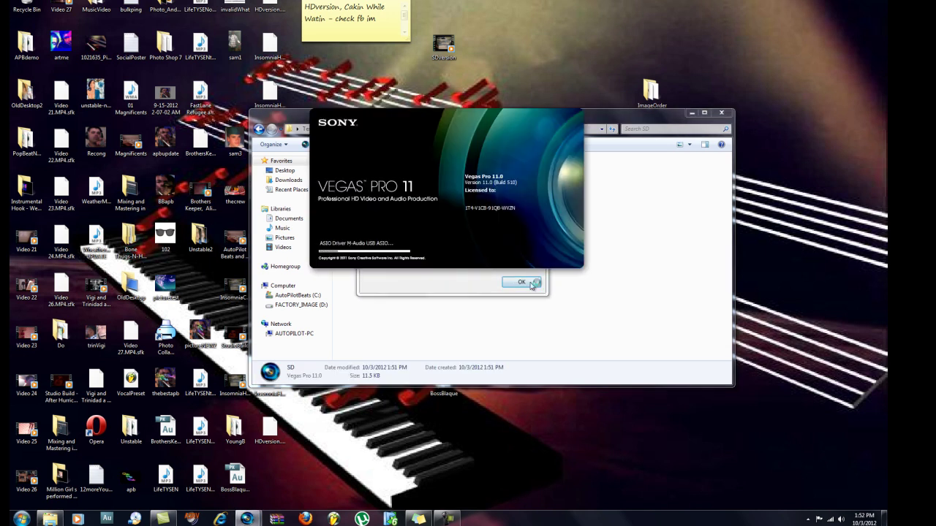
left_click(531, 284)
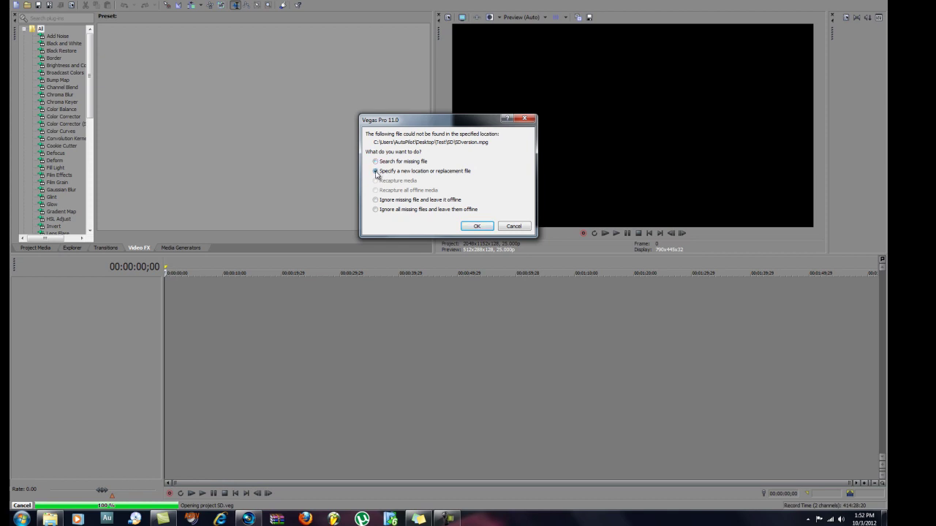
left_click(484, 229)
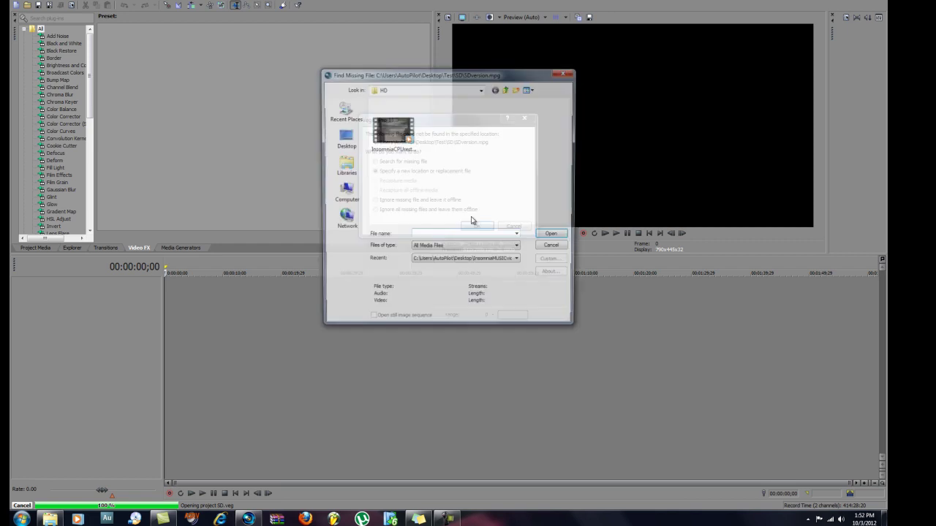
Replace the missing SDversion.mpg with the video in the Test folder's HD subfolder and play the start of the project.
left_click(342, 141)
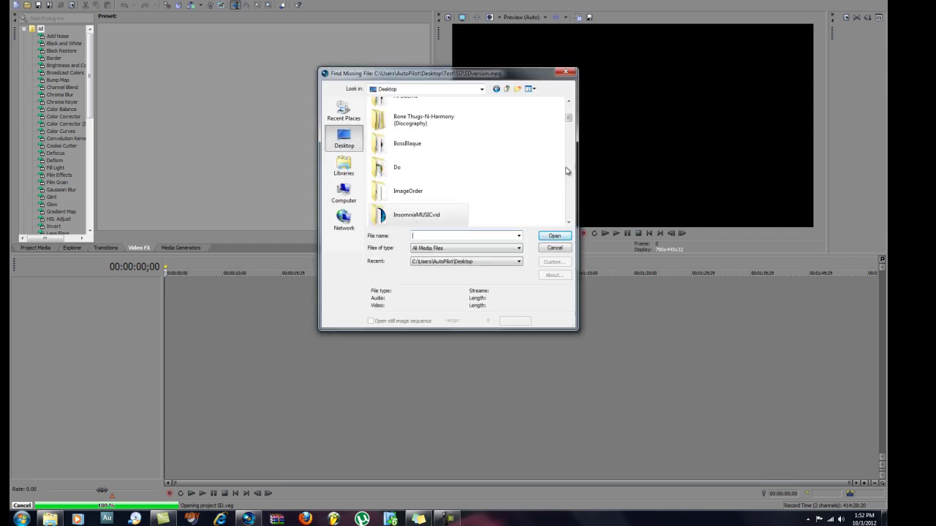
left_click_drag(569, 120, 568, 144)
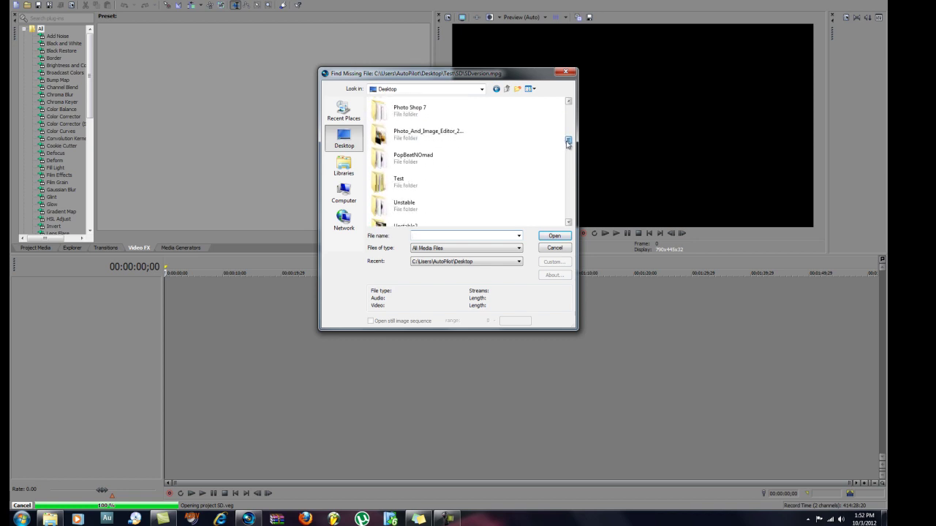
double_click(385, 188)
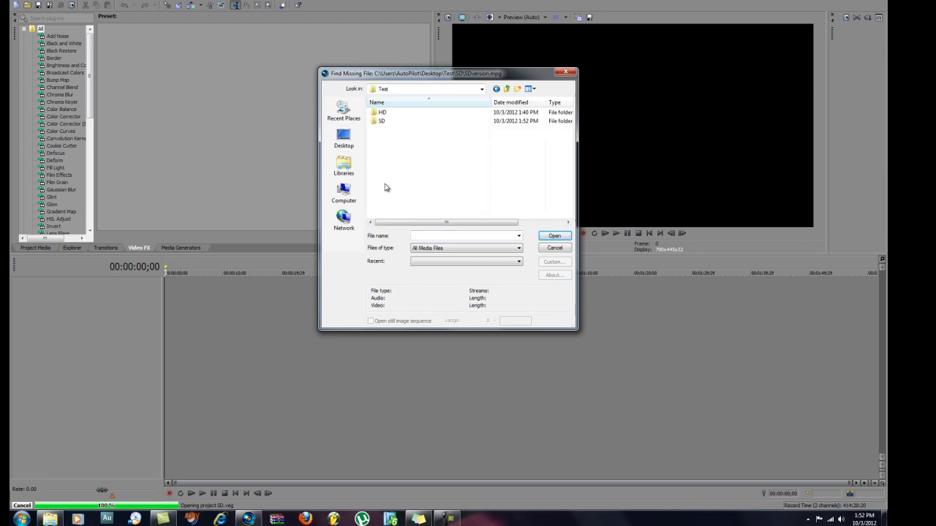
double_click(387, 113)
double_click(386, 131)
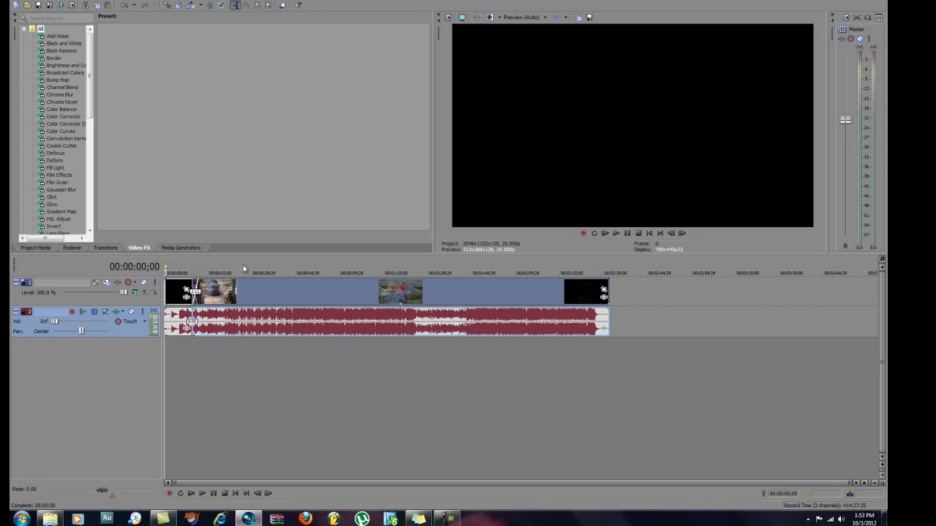
key("space")
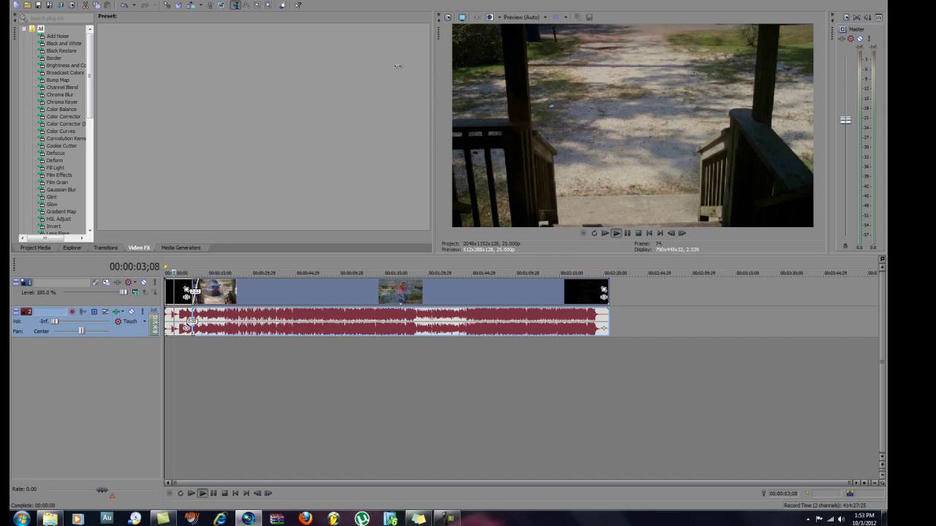
key("space")
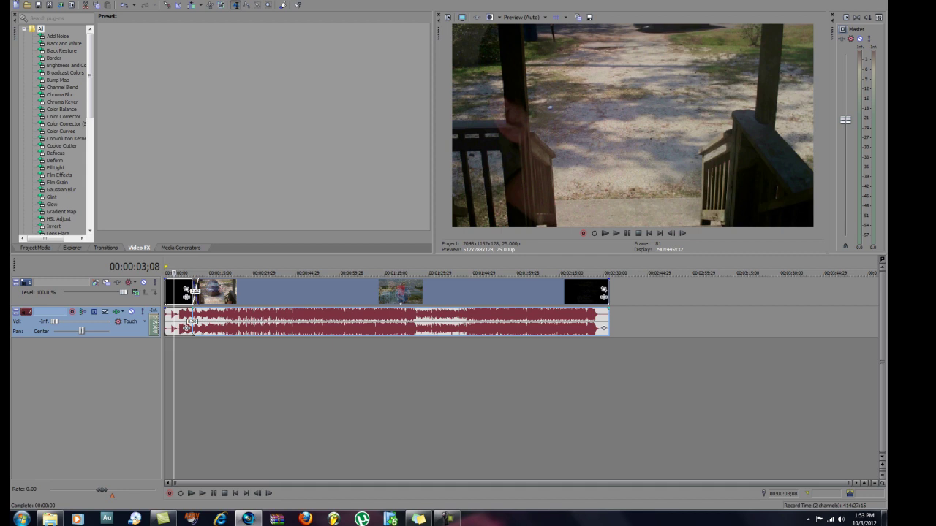
Save the relinked project as HD in the HD folder inside the desktop's Test folder.
left_click(29, 2)
left_click(33, 45)
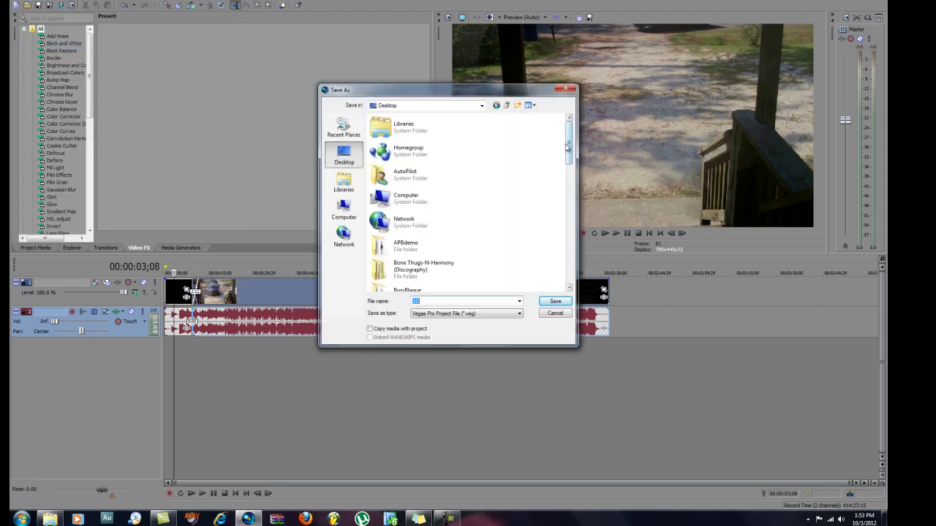
scroll(561, 210, "down", 10)
scroll(560, 223, "down", 8)
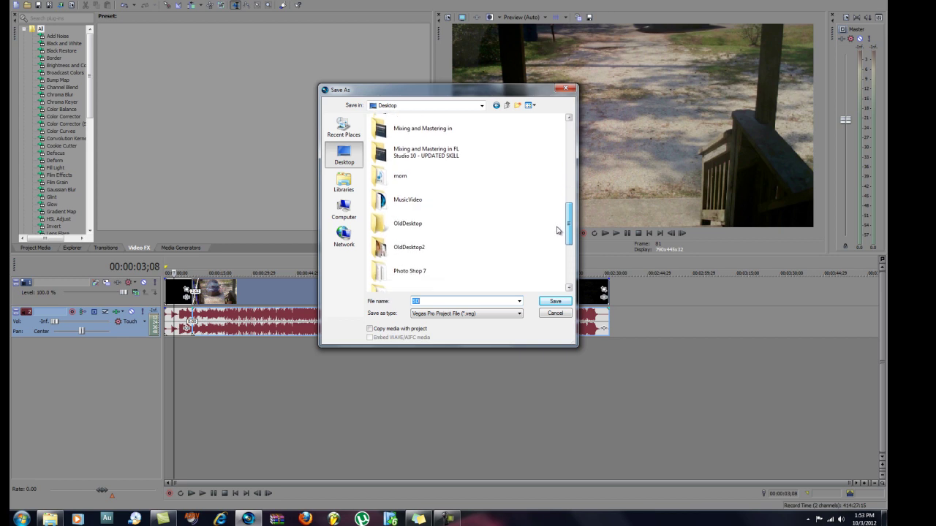
double_click(374, 224)
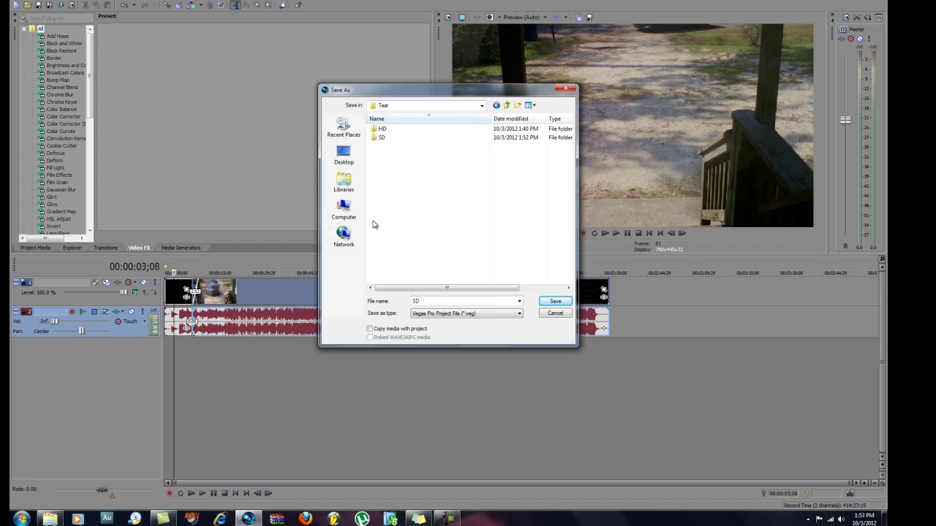
double_click(381, 129)
double_click(423, 303)
type("H")
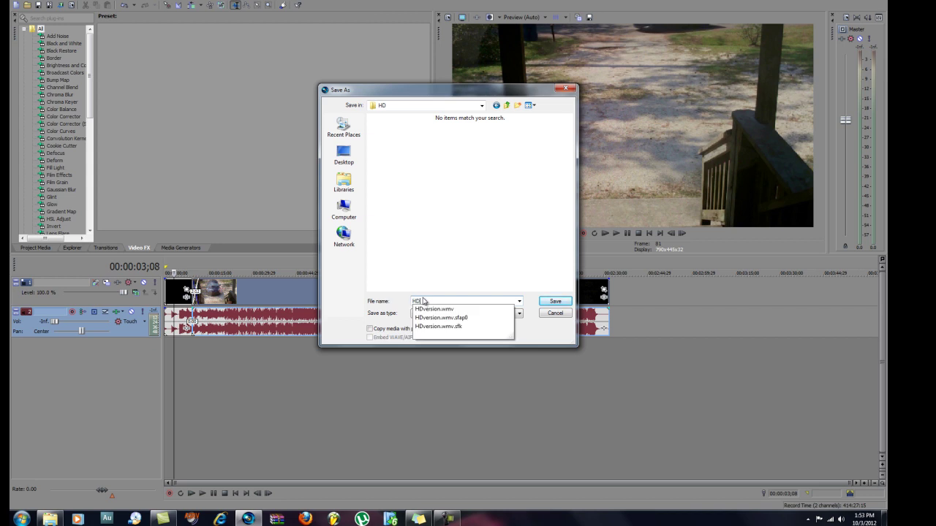
type("D")
key("Return")
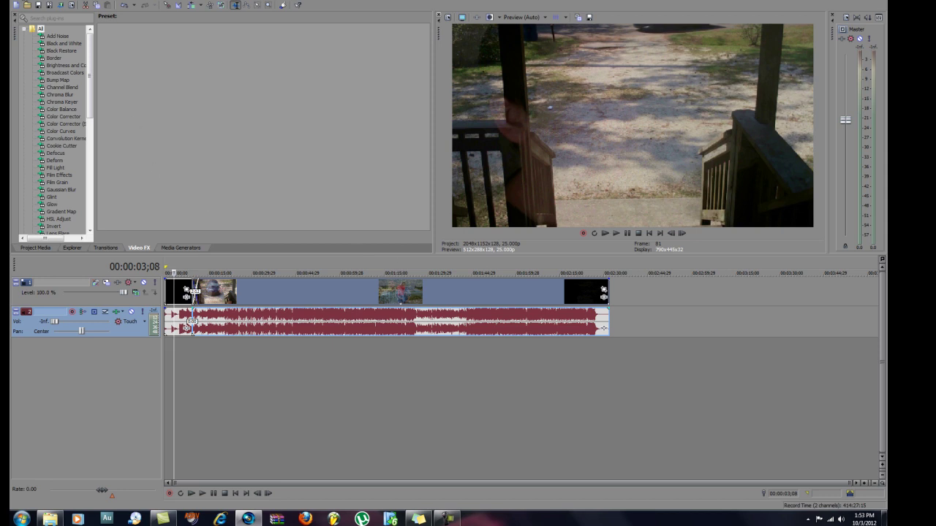
Select the Windows Media Video V11 template 6 Mbps HD 720-30p Video as the render format and close the settings without rendering.
left_click(17, 2)
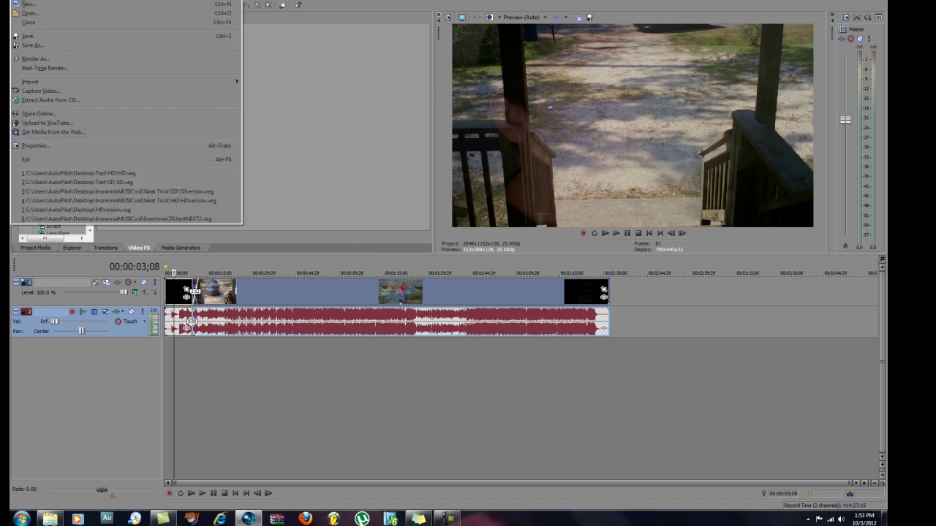
left_click(35, 59)
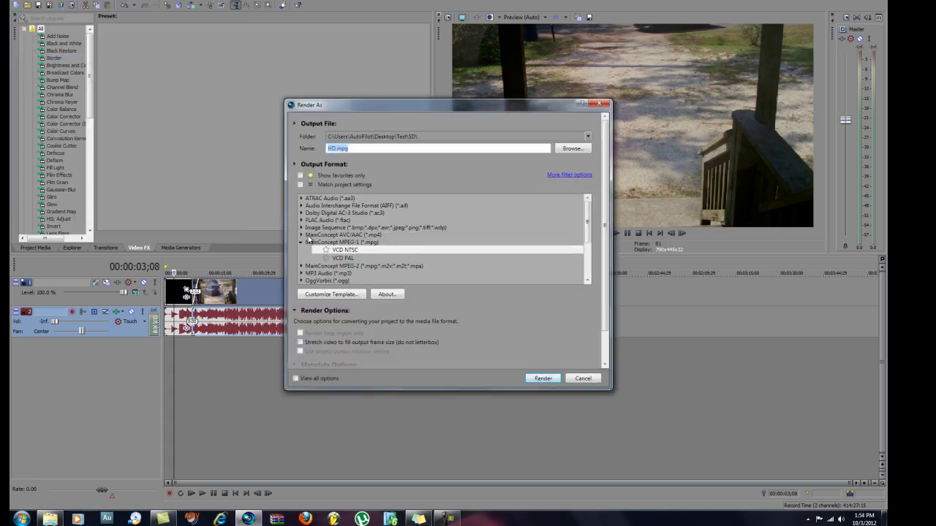
scroll(308, 234, "down", 1)
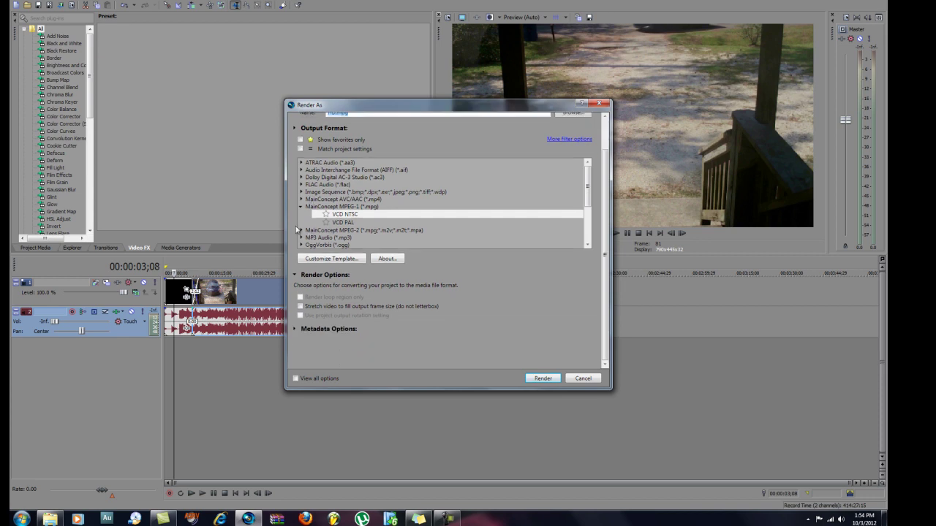
left_click(306, 207)
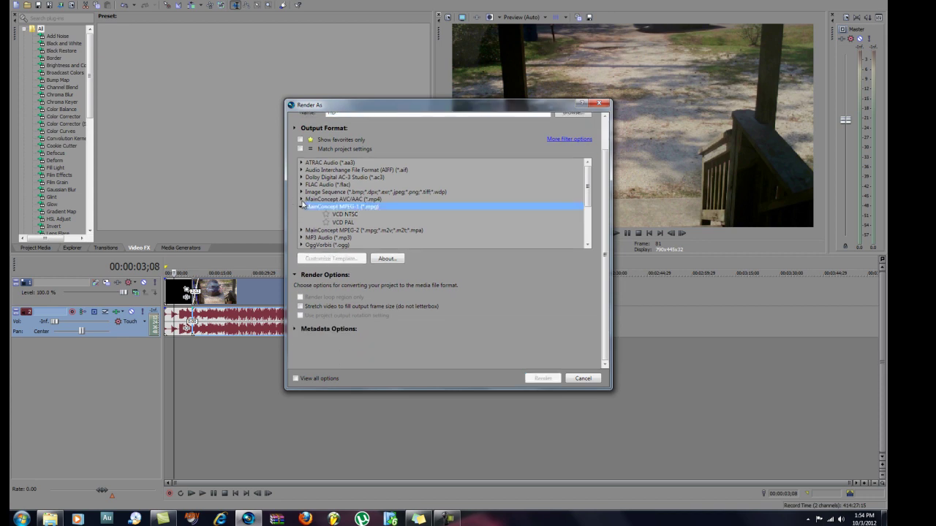
left_click(302, 207)
left_click_drag(590, 201, 591, 232)
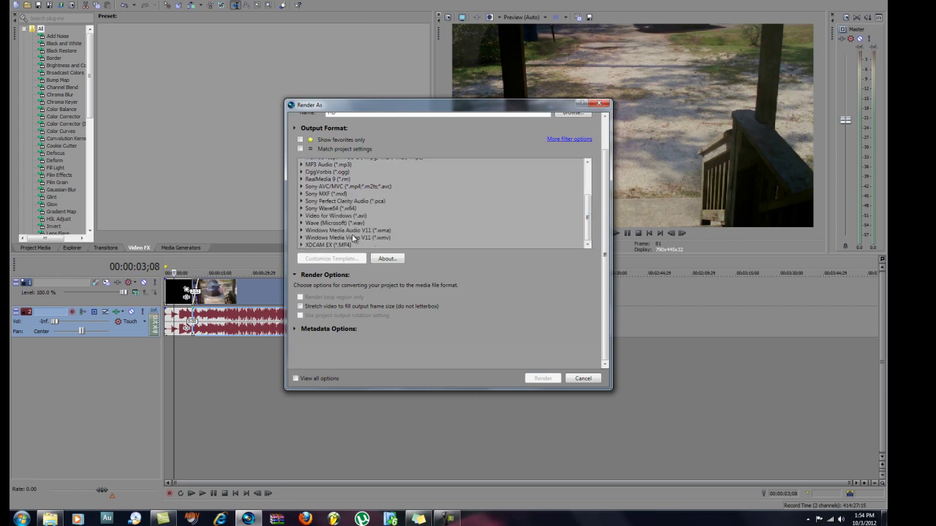
left_click(301, 238)
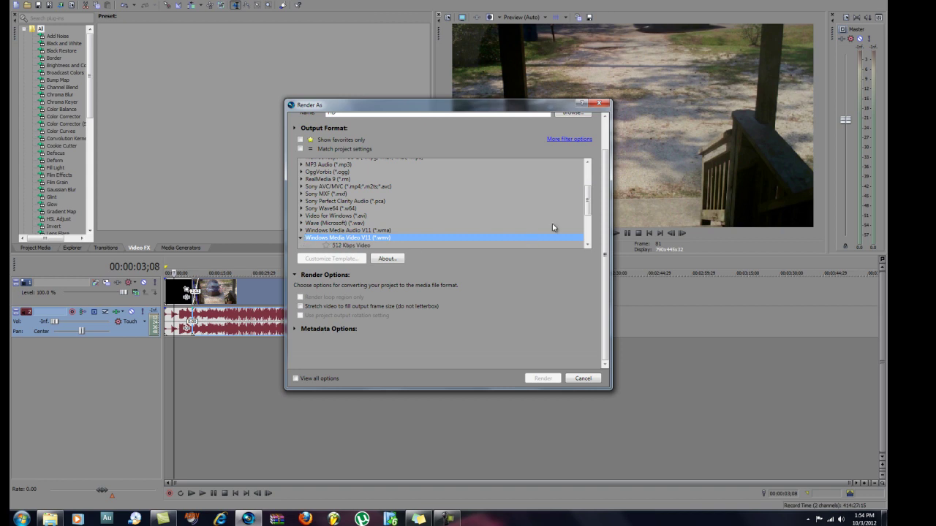
left_click_drag(589, 206, 588, 225)
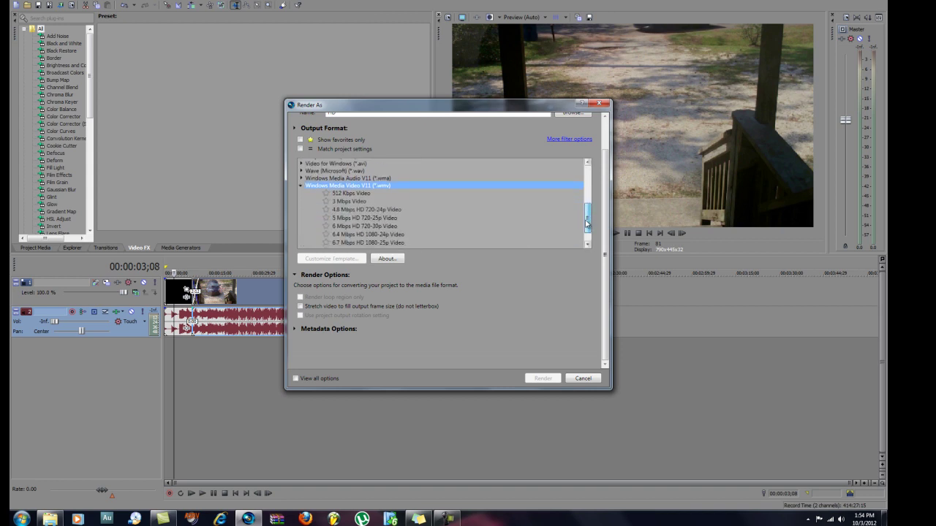
left_click(342, 228)
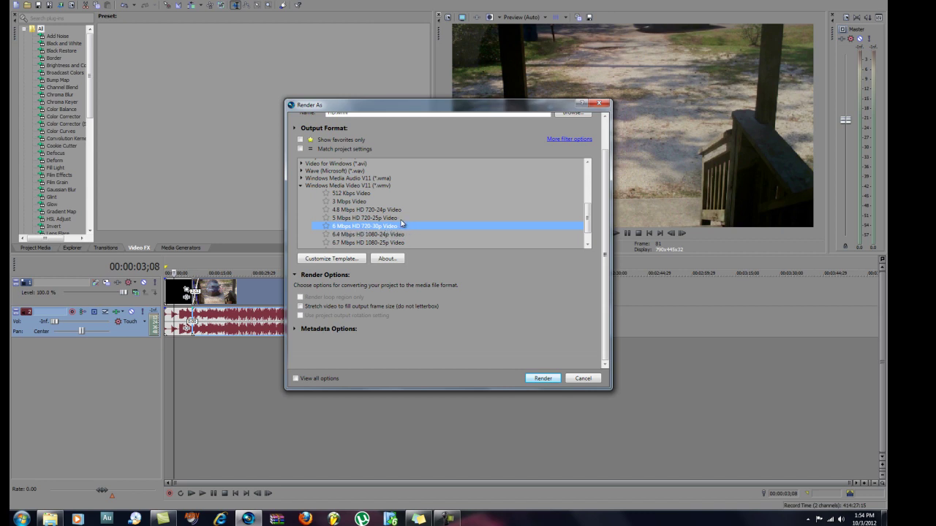
left_click(582, 378)
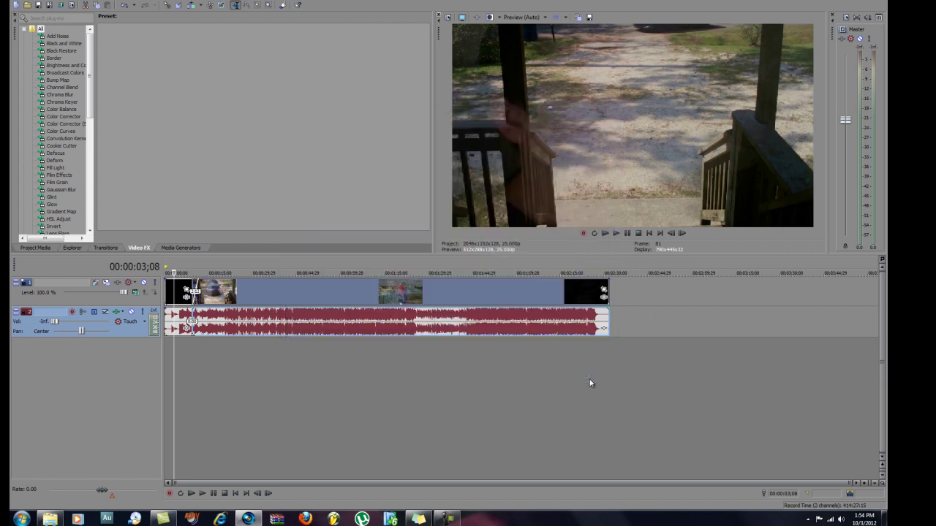